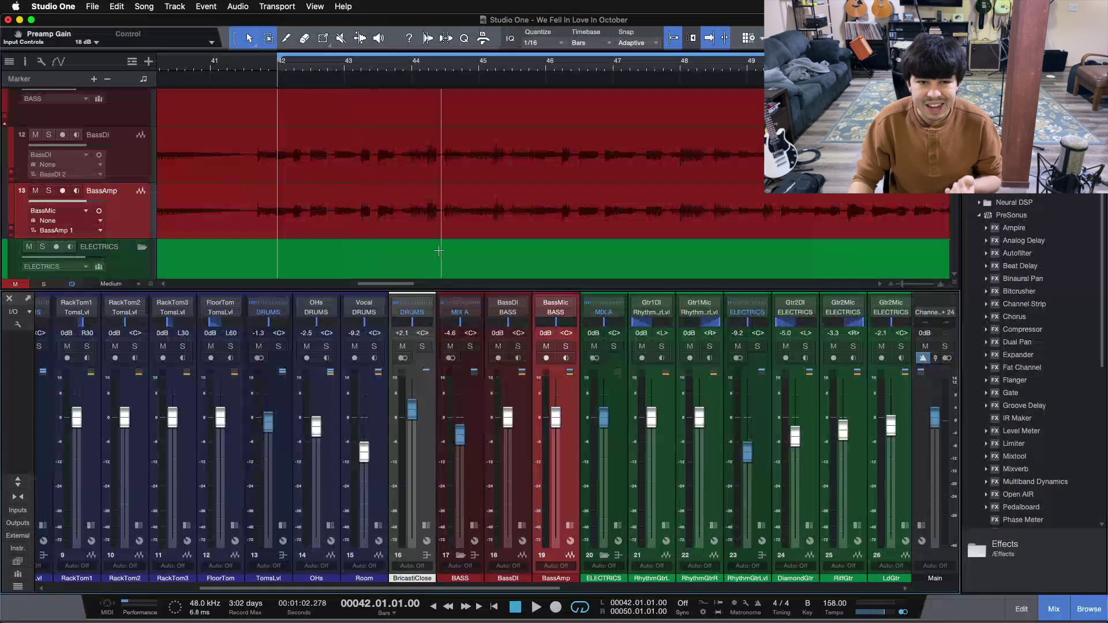
# Step: Play the full mix from bar 42 and solo the BASS bus during playback to hear the bass alone
pyautogui.scroll(1, 440, 256)
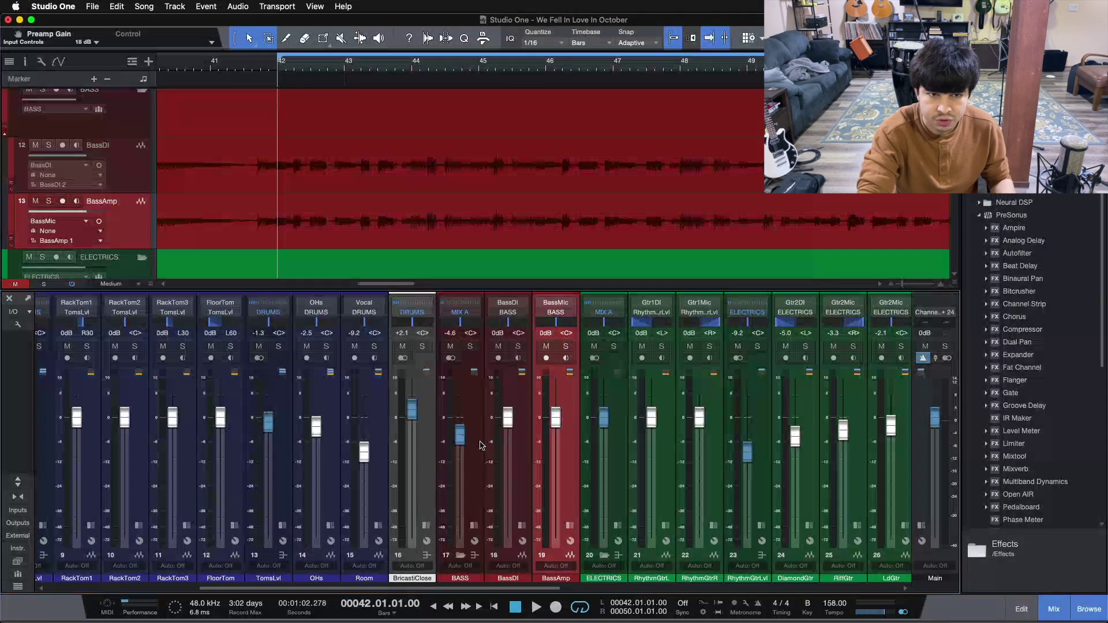
pyautogui.press('space')
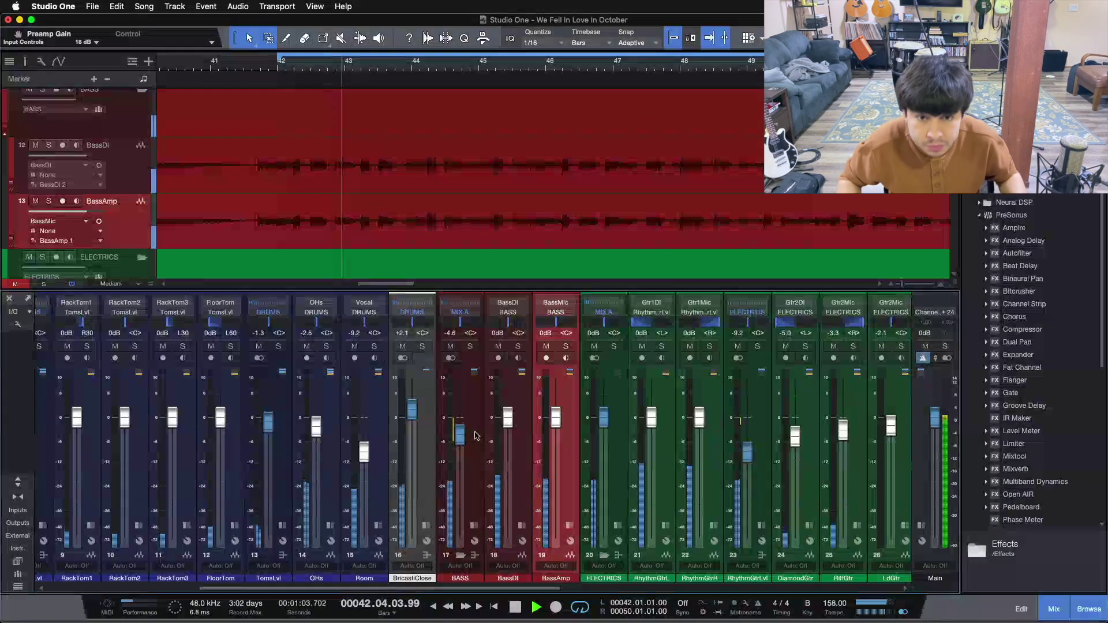
pyautogui.click(471, 347)
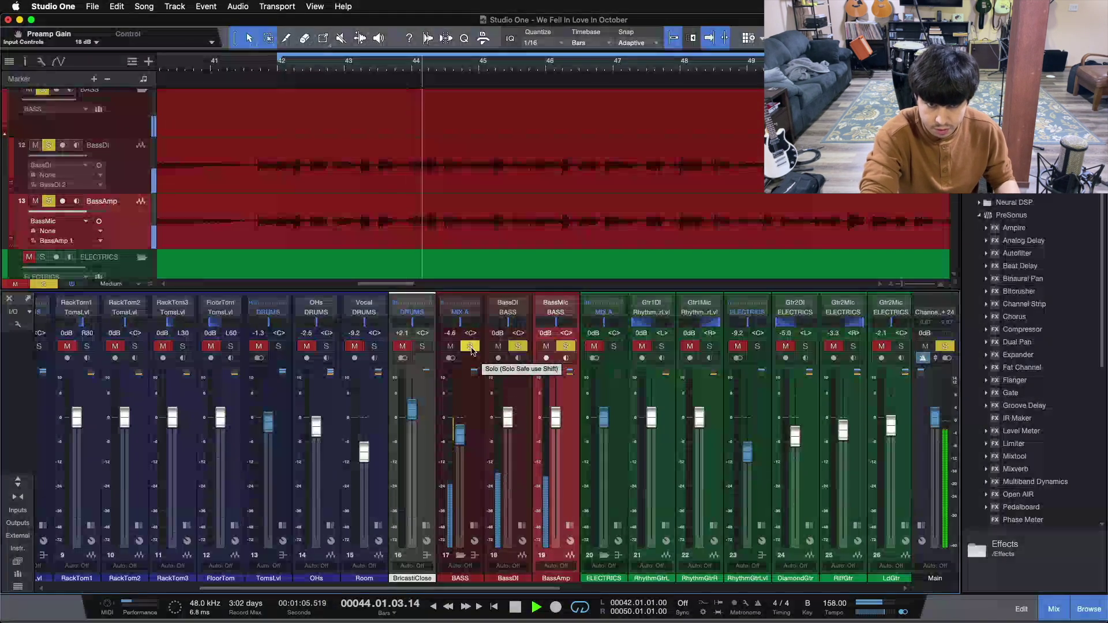
pyautogui.press('space')
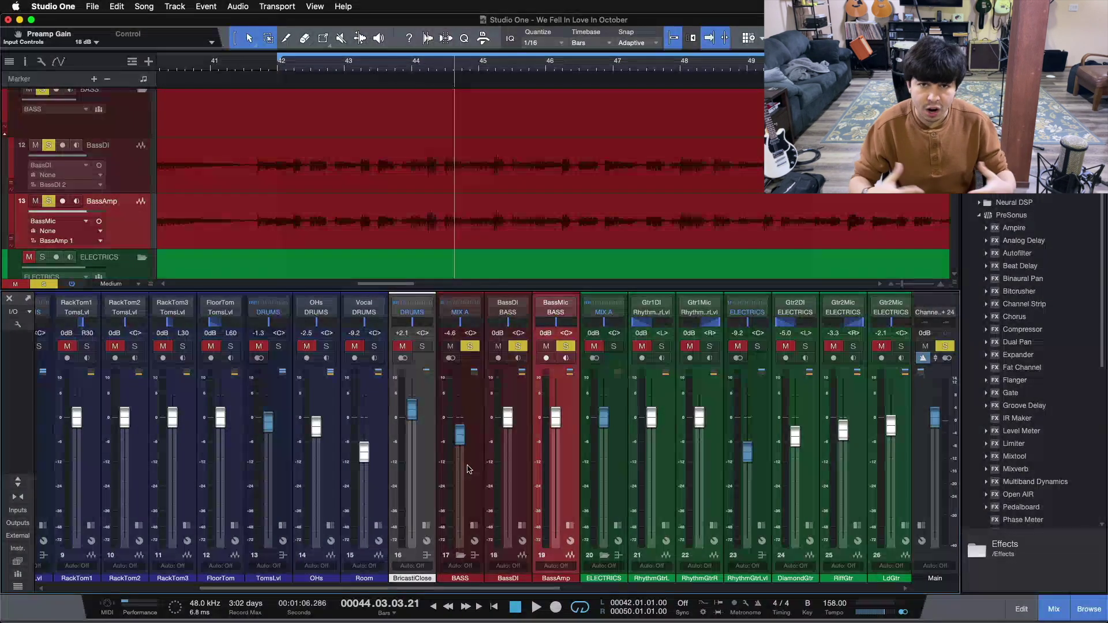
# Step: Inspect the inserts on the BASS bus and the BassAmp channel, and audition the soloed bass from bar 42
pyautogui.click(474, 526)
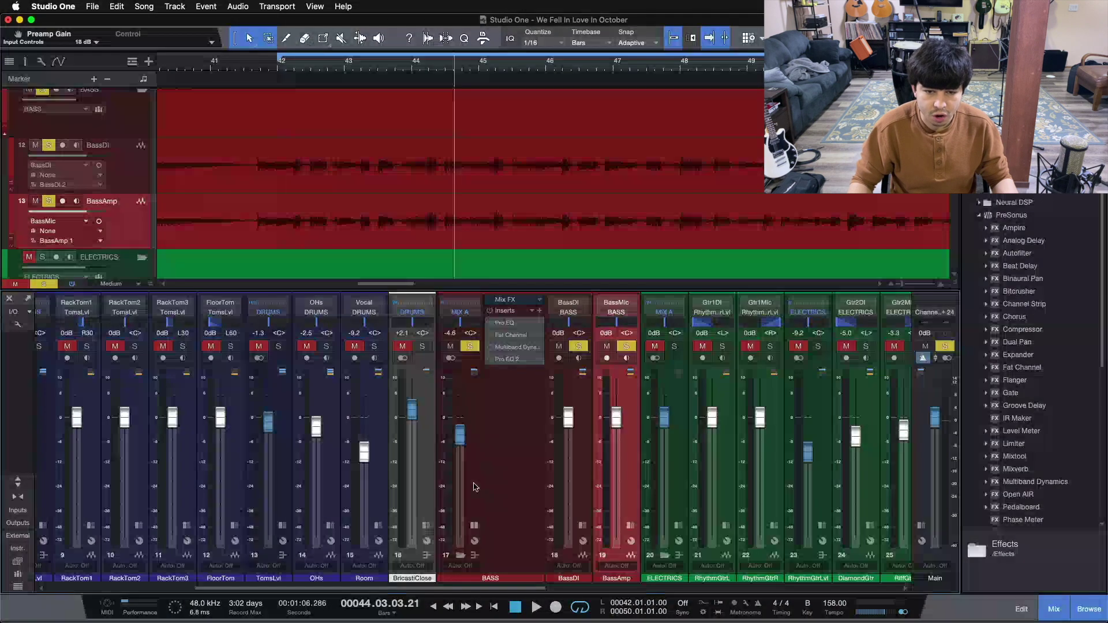
pyautogui.click(474, 527)
pyautogui.press('space')
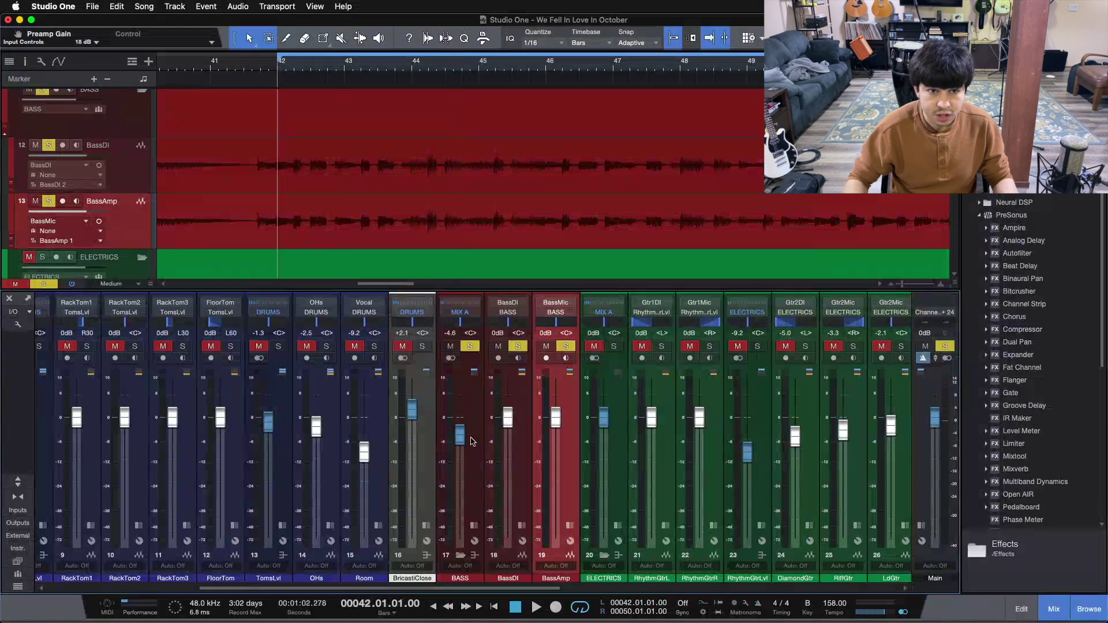
pyautogui.click(569, 526)
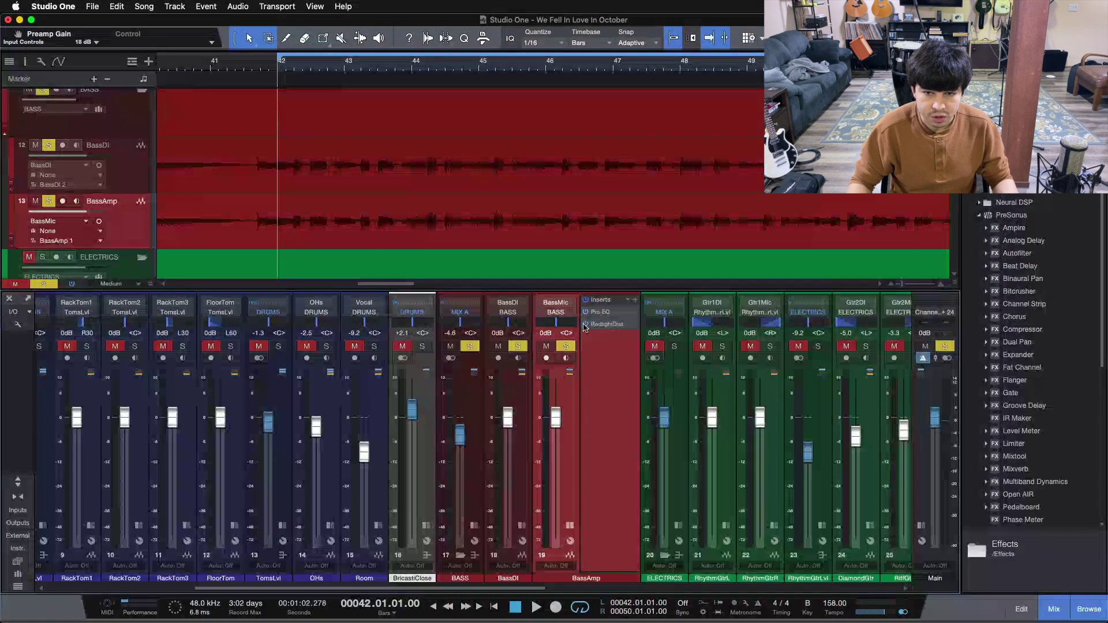
pyautogui.click(570, 526)
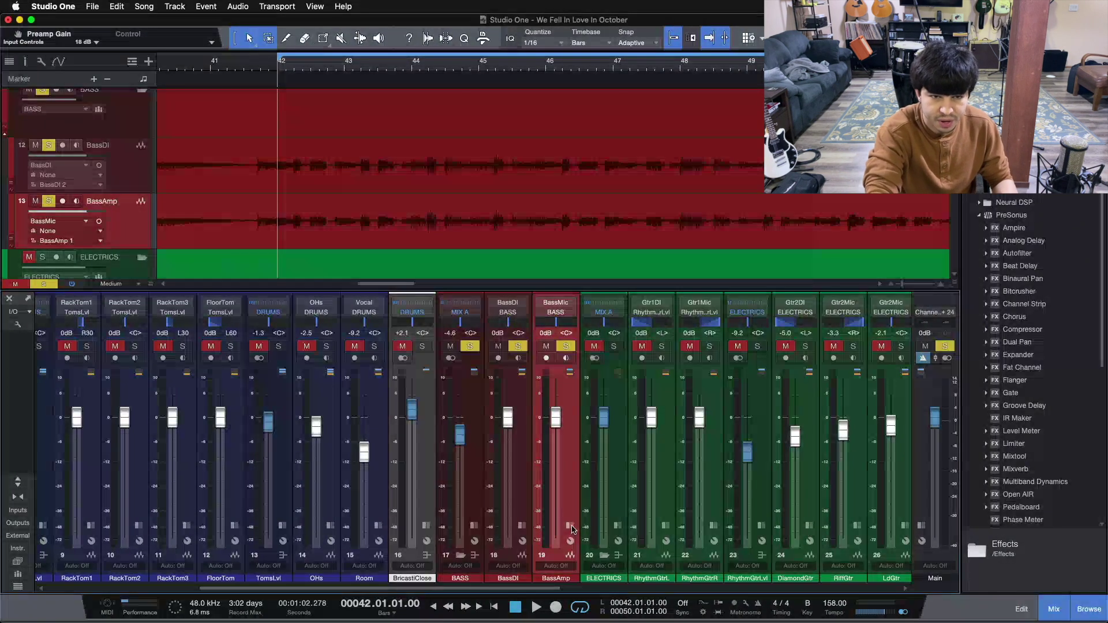
pyautogui.press('space')
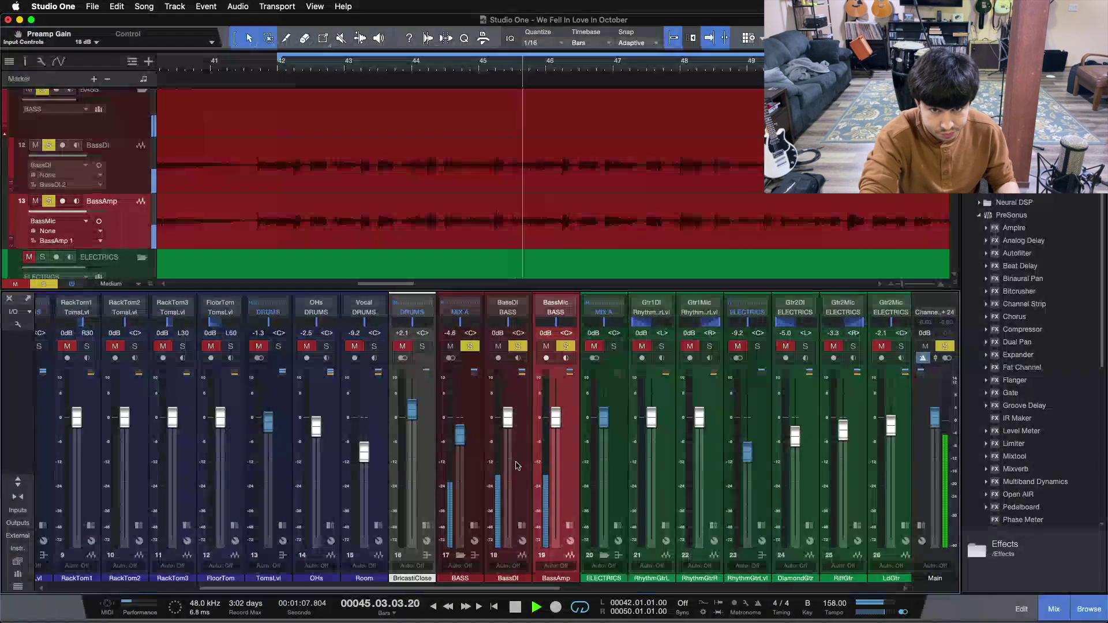
pyautogui.press('space')
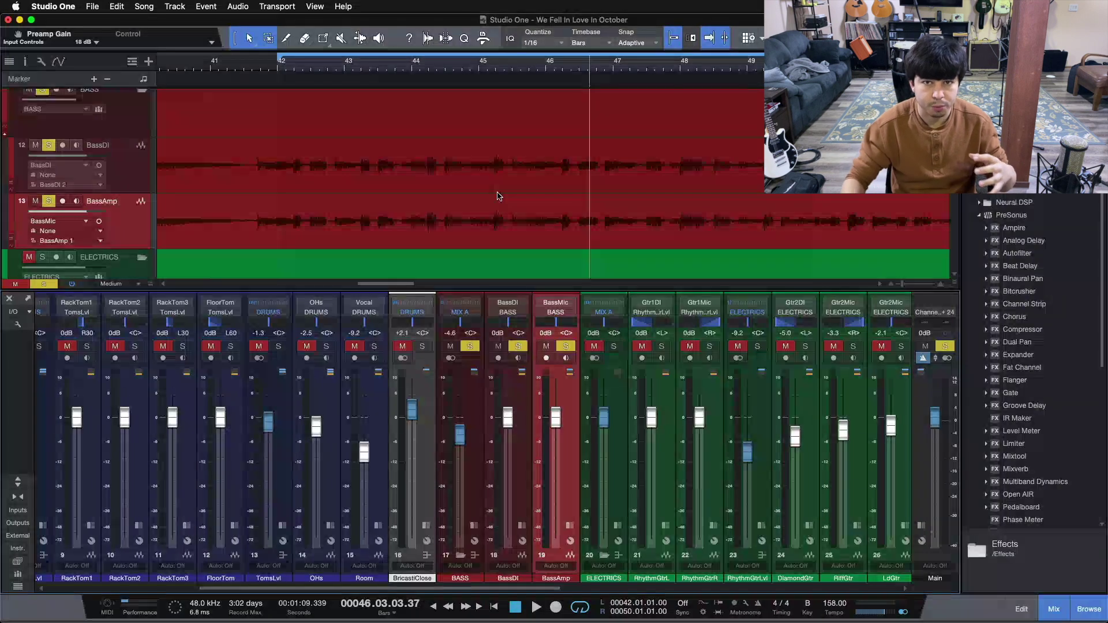
# Step: Show the inserts of the BassAmp and BassDI channels, and audition BassDI without BassAmp in the solo
pyautogui.click(569, 526)
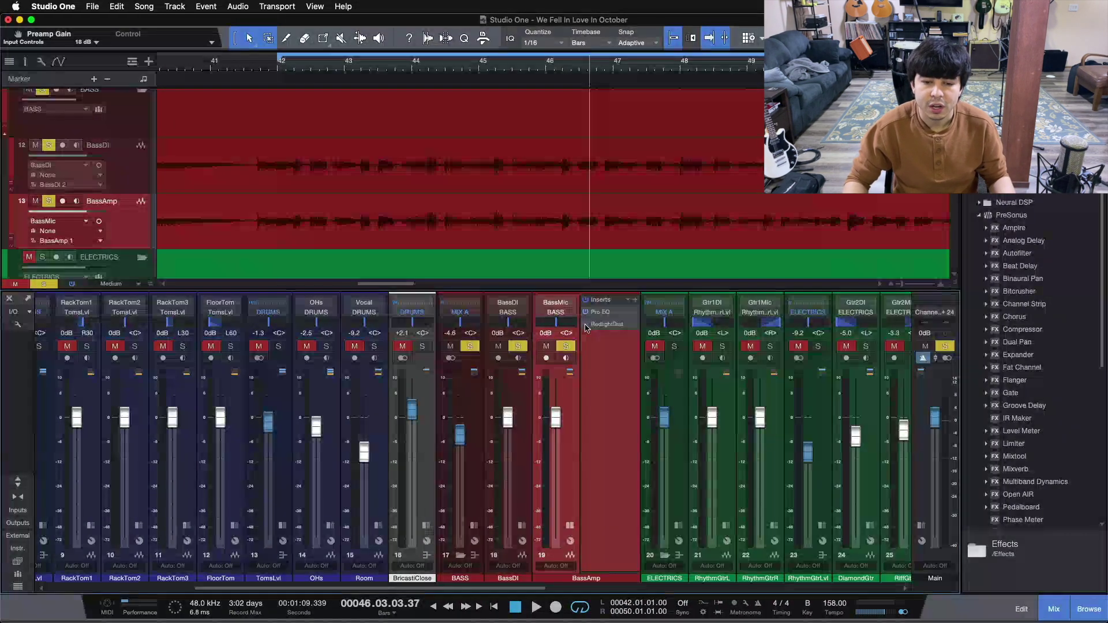
pyautogui.click(522, 526)
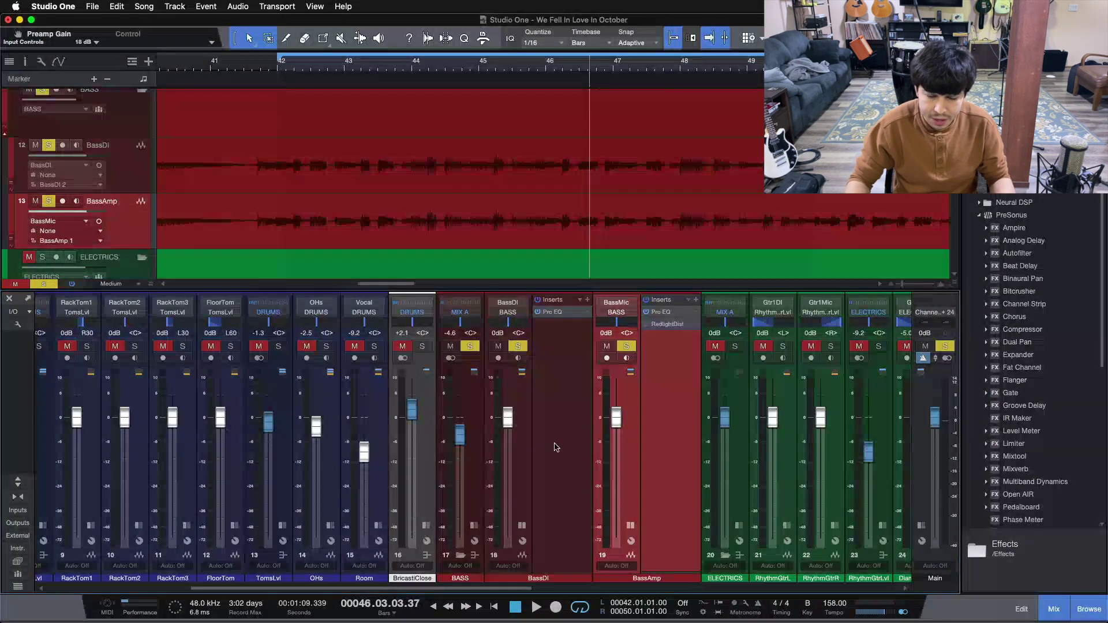
pyautogui.click(632, 350)
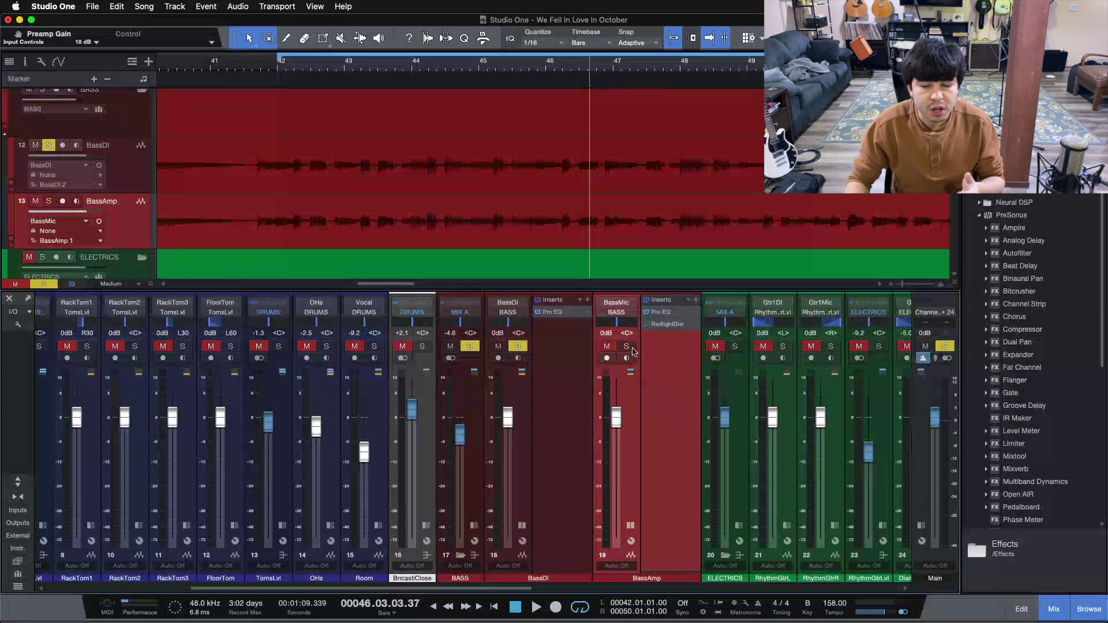
pyautogui.click(549, 364)
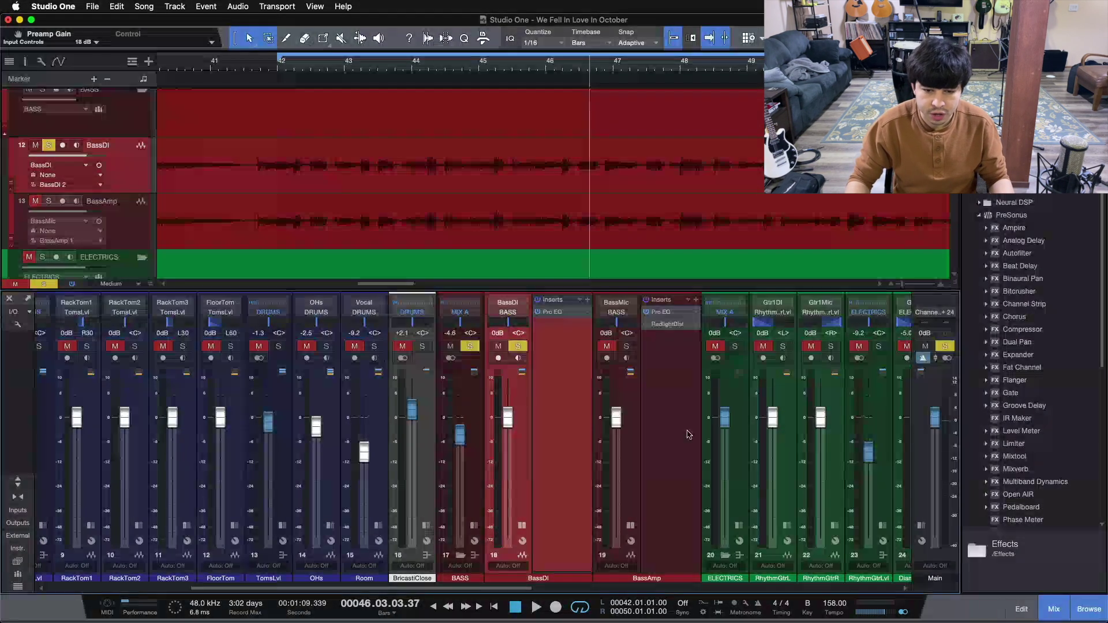
pyautogui.press('space')
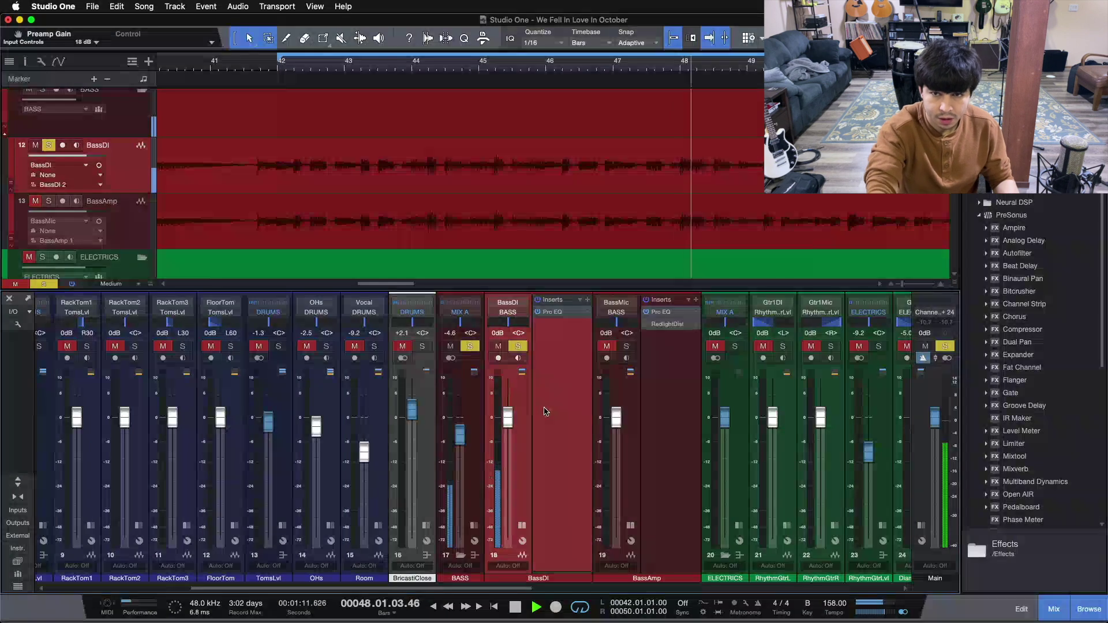
pyautogui.press('space')
# Step: Switch the solo from BassDI to BassAmp and audition it from bar 42
pyautogui.click(628, 346)
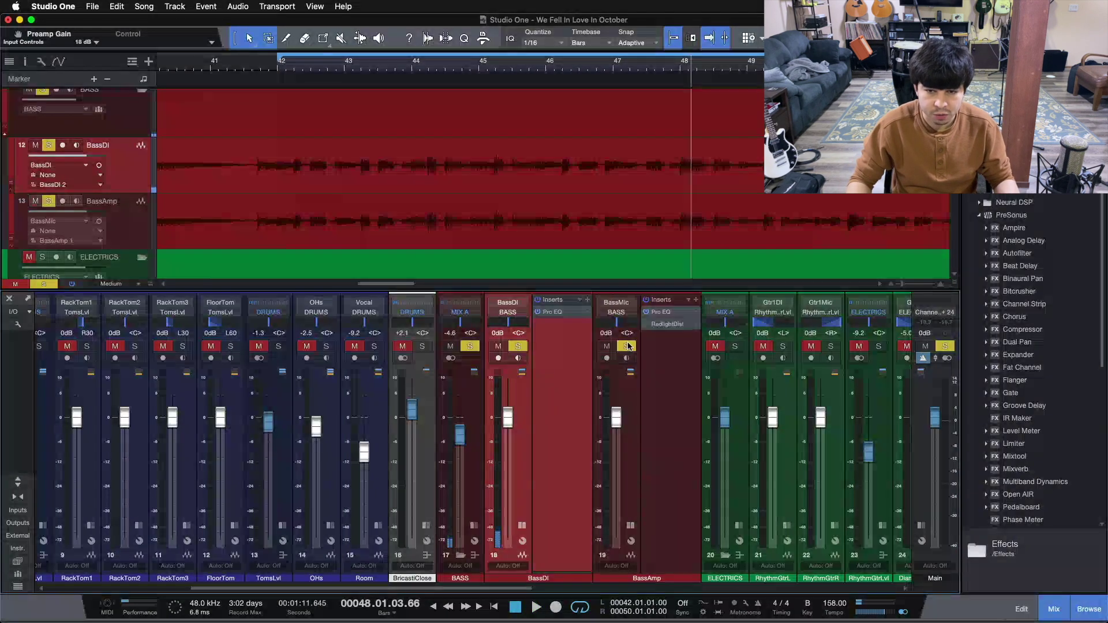
pyautogui.click(518, 346)
pyautogui.click(652, 391)
pyautogui.press('KP_0')
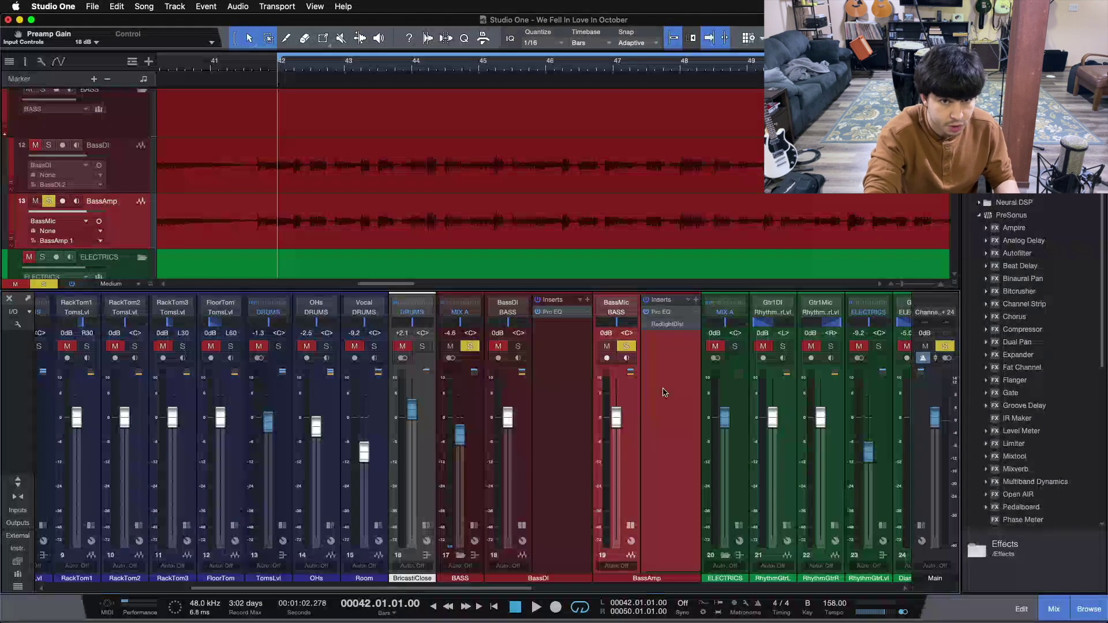
pyautogui.press('space')
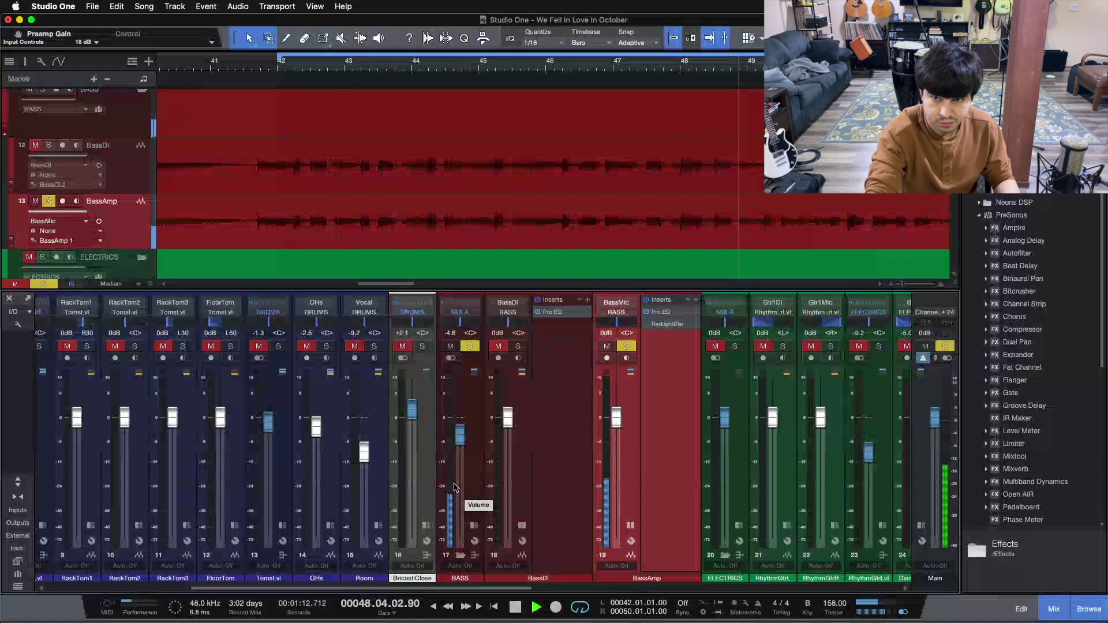
pyautogui.press('space')
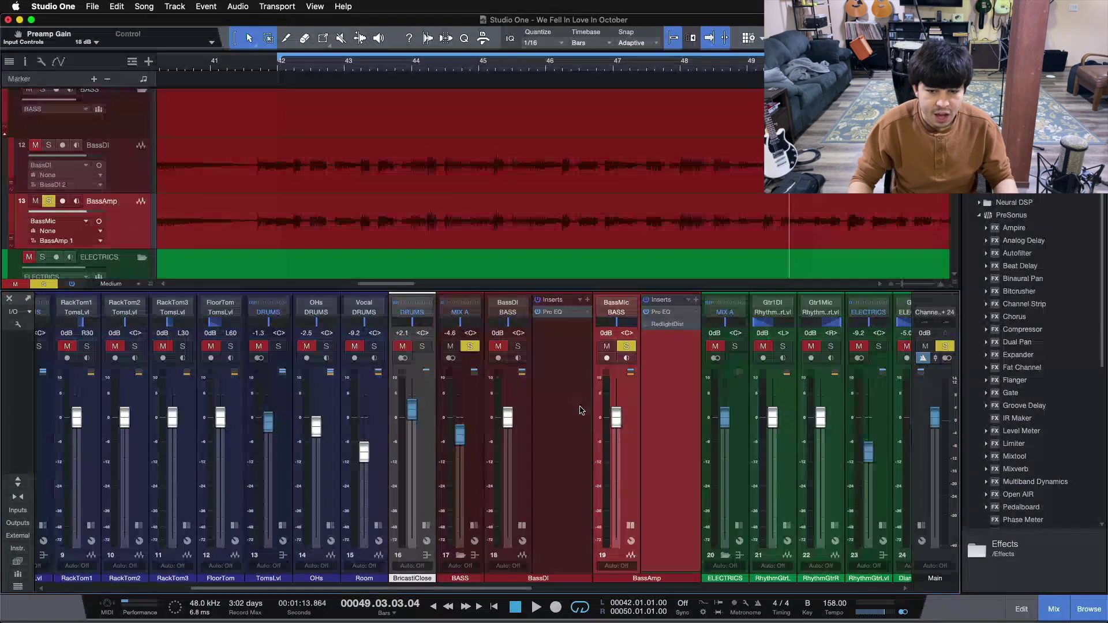
# Step: Open the RedlightDist insert on the BassAmp channel and move its window clear of the bass channels
pyautogui.hscroll(5, 526, 421)
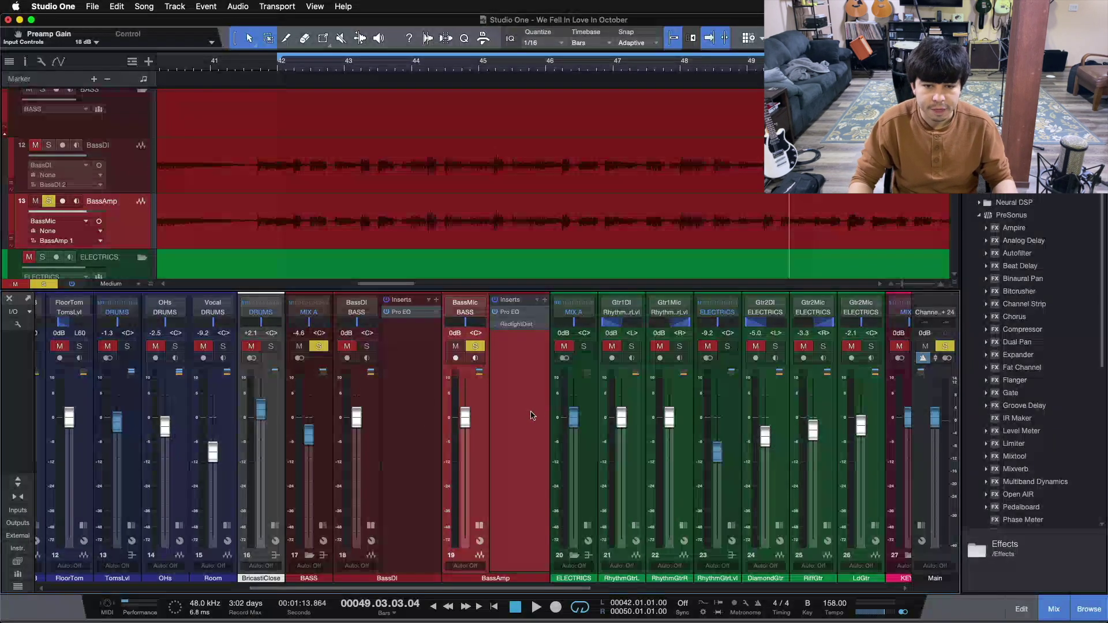
pyautogui.click(517, 324)
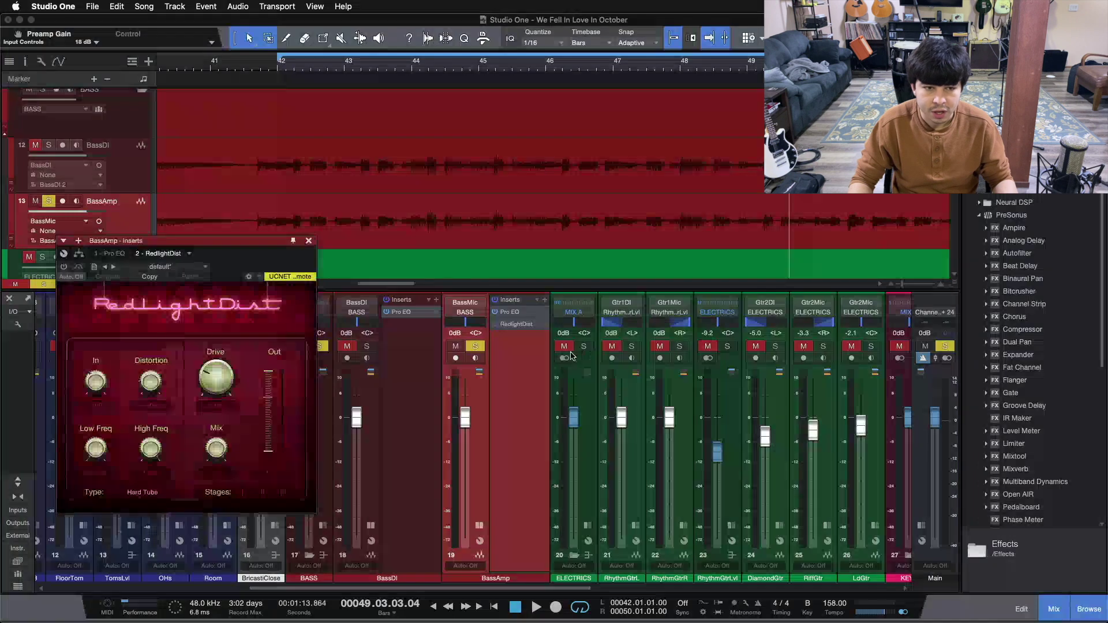
pyautogui.moveTo(239, 263); pyautogui.dragTo(808, 278)
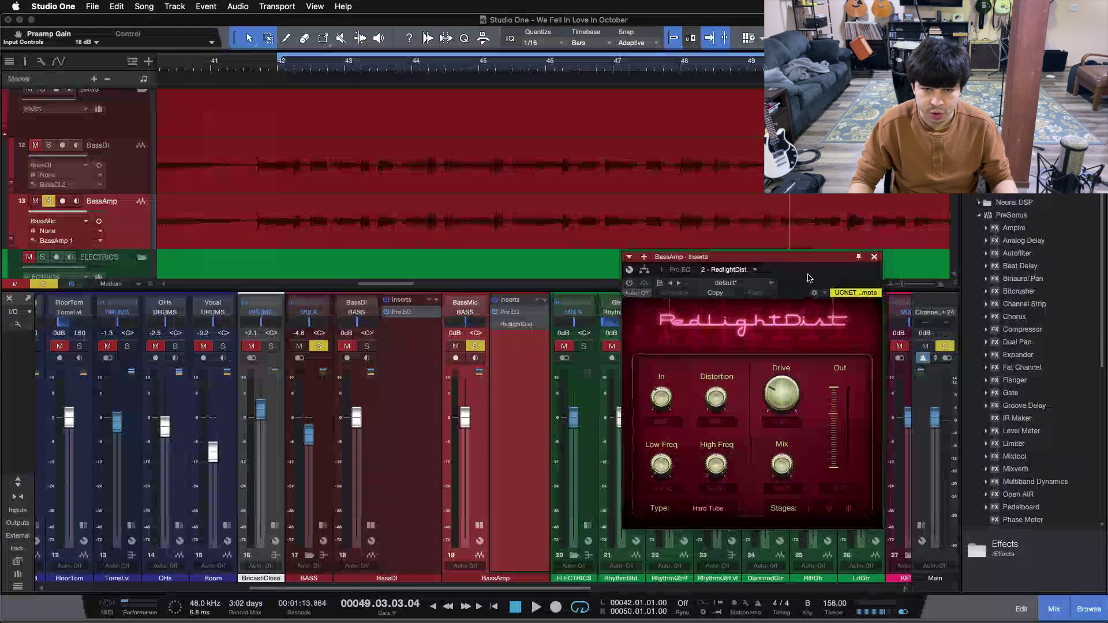
# Step: Play BassAmp from bar 42 while switching RedlightDist on and off for comparison, leaving it activated
pyautogui.press('KP_1')
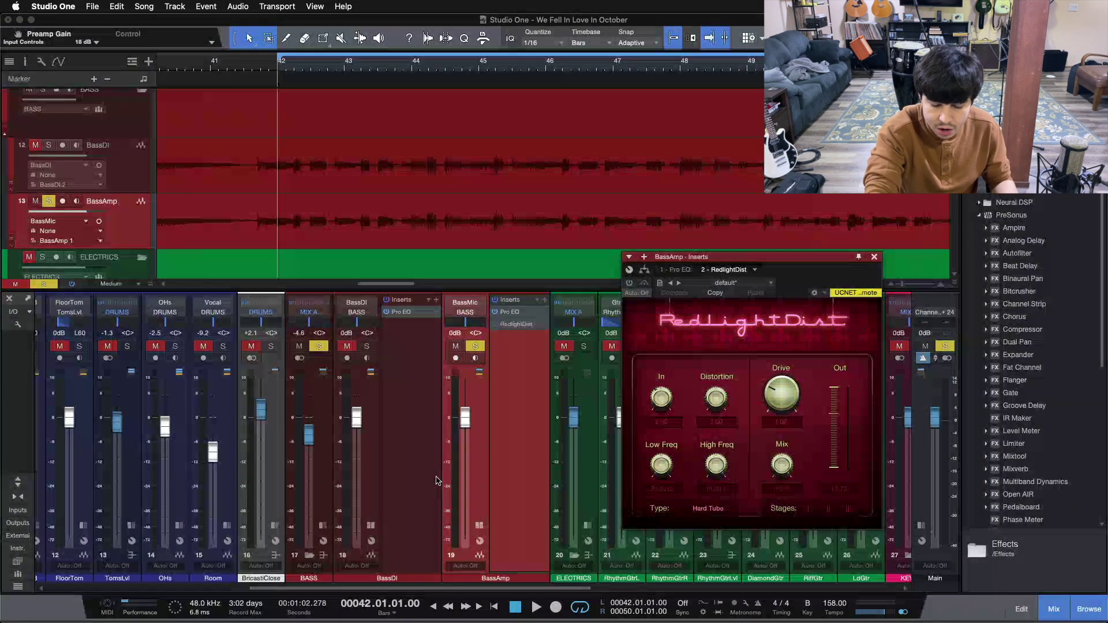
pyautogui.press('space')
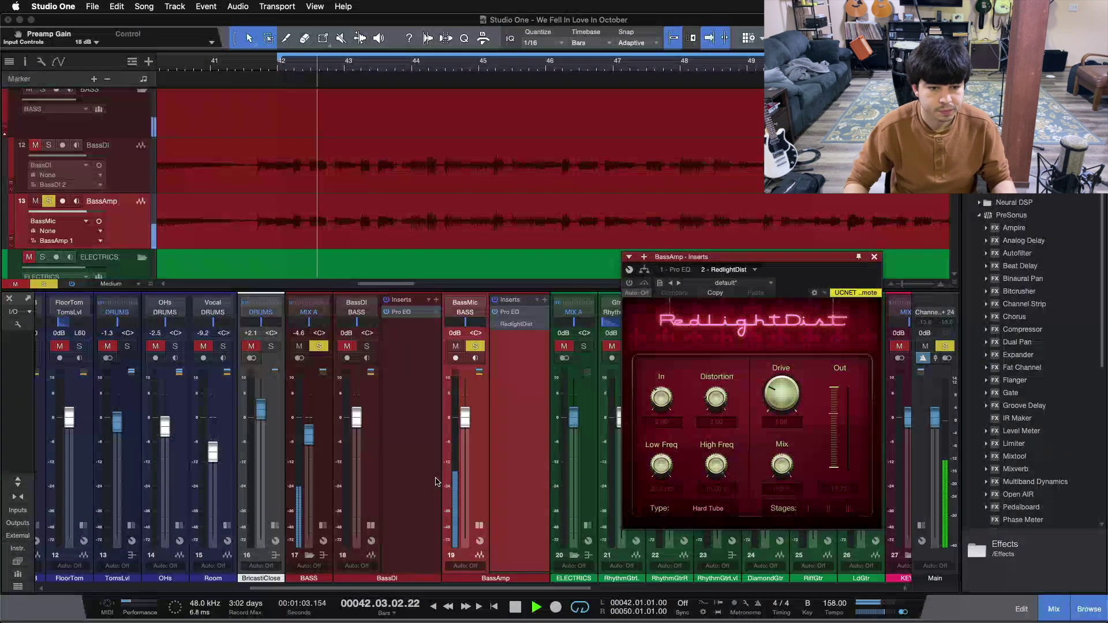
pyautogui.click(631, 284)
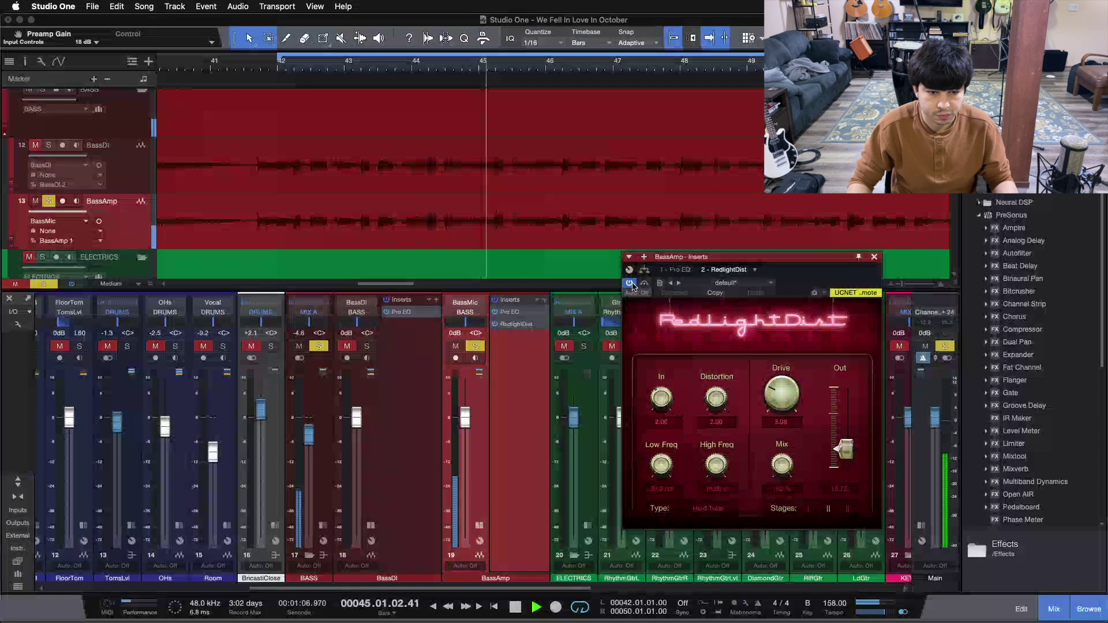
pyautogui.click(631, 283)
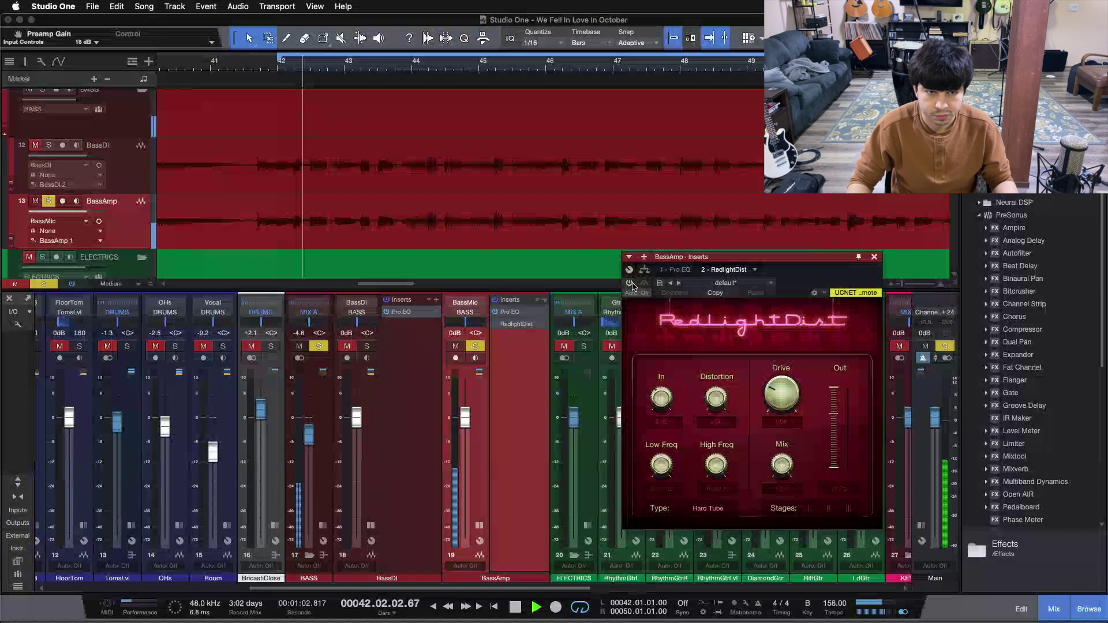
pyautogui.click(630, 283)
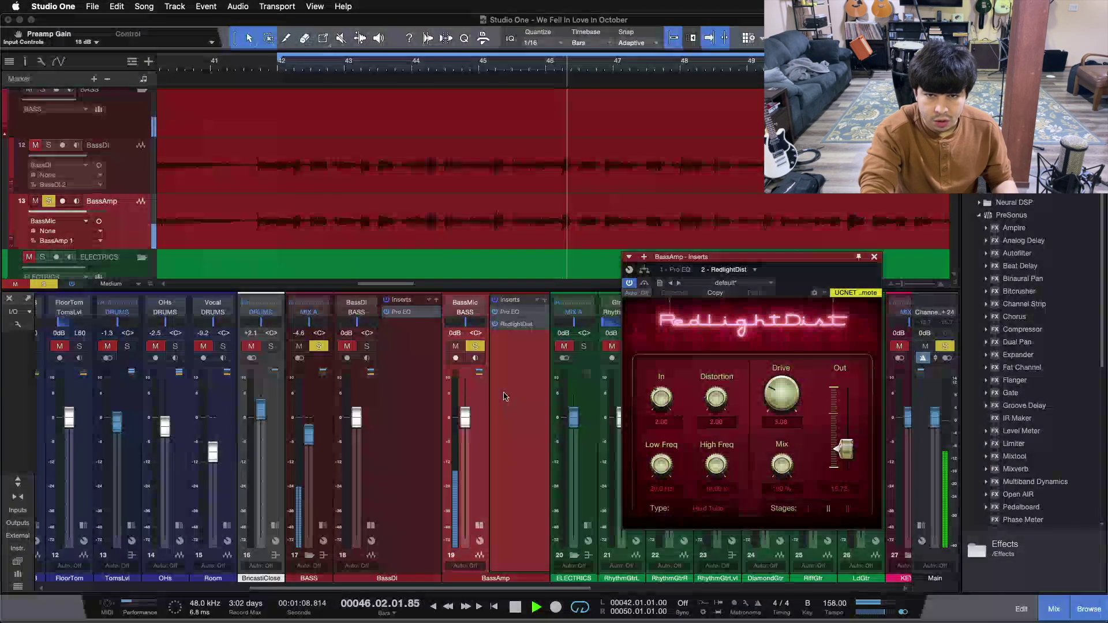
pyautogui.press('space')
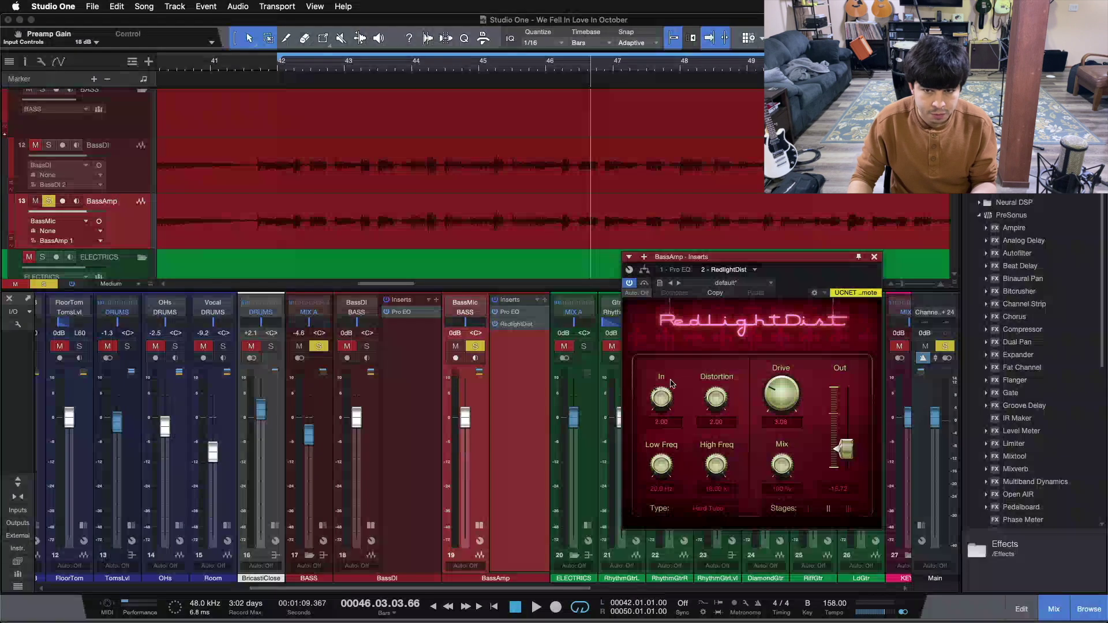
# Step: Replay BassAmp from bar 42 and compare the sound with RedlightDist bypassed and engaged
pyautogui.press('space')
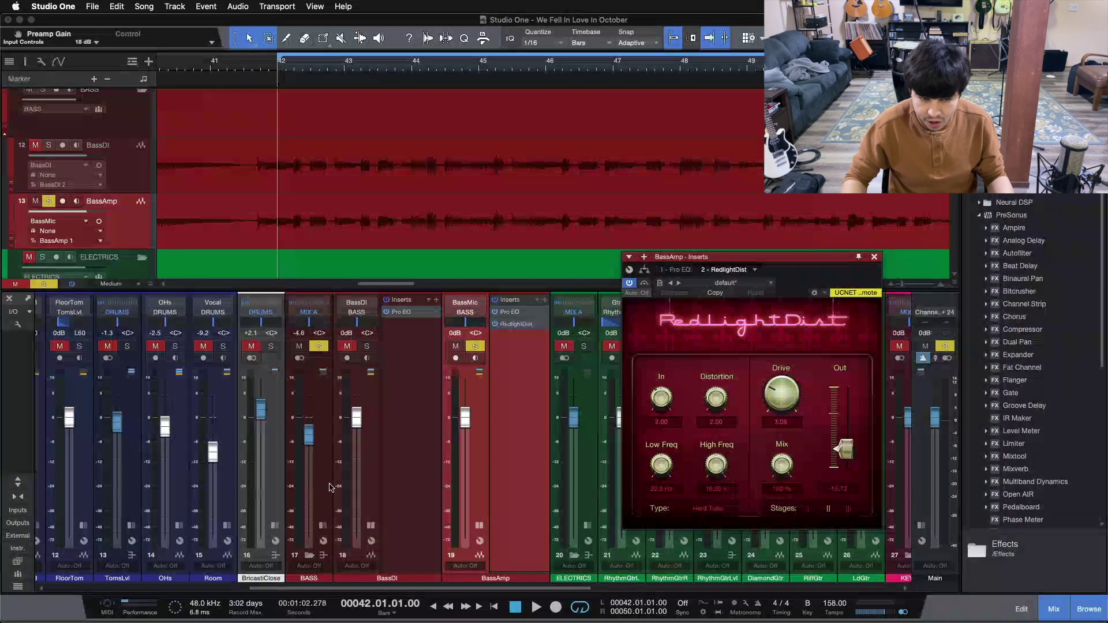
pyautogui.press('space')
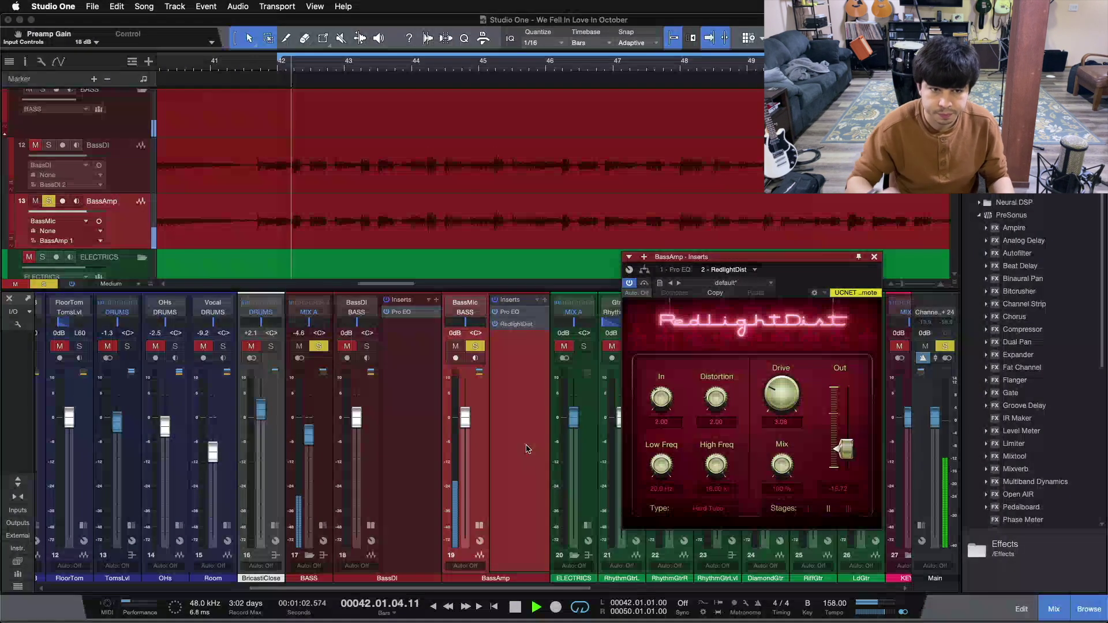
pyautogui.click(645, 283)
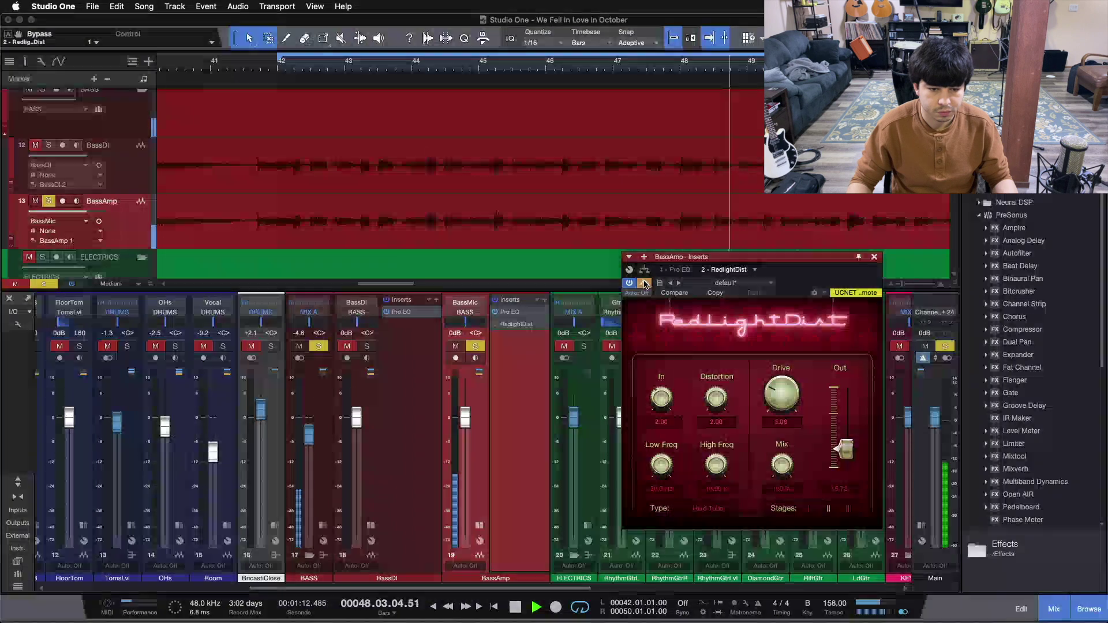
pyautogui.click(645, 283)
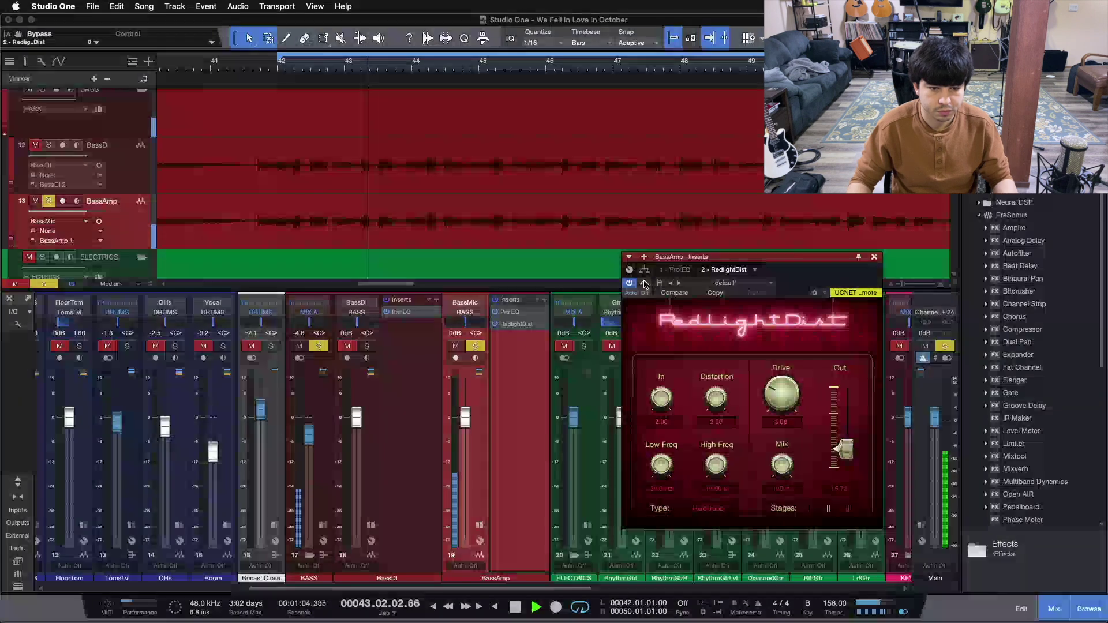
pyautogui.click(645, 283)
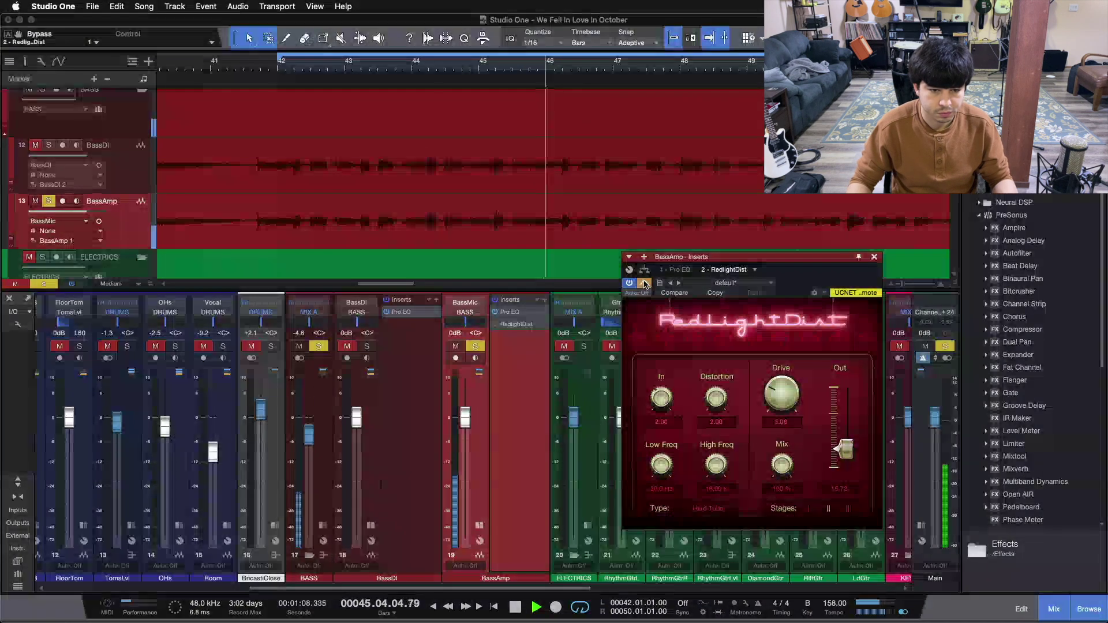
pyautogui.click(645, 284)
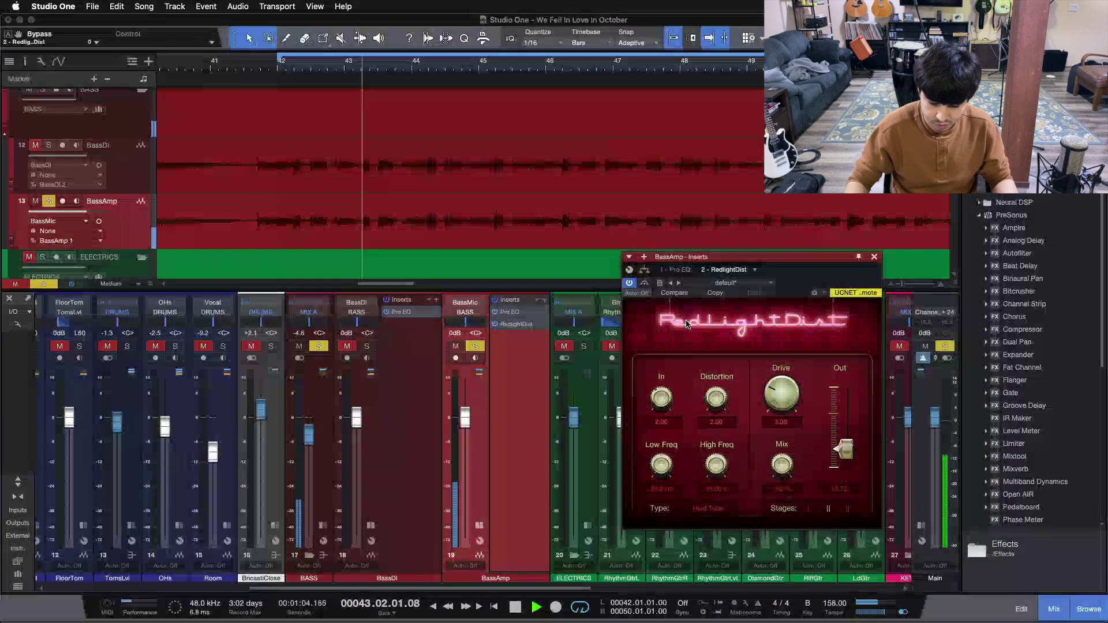
pyautogui.press('space')
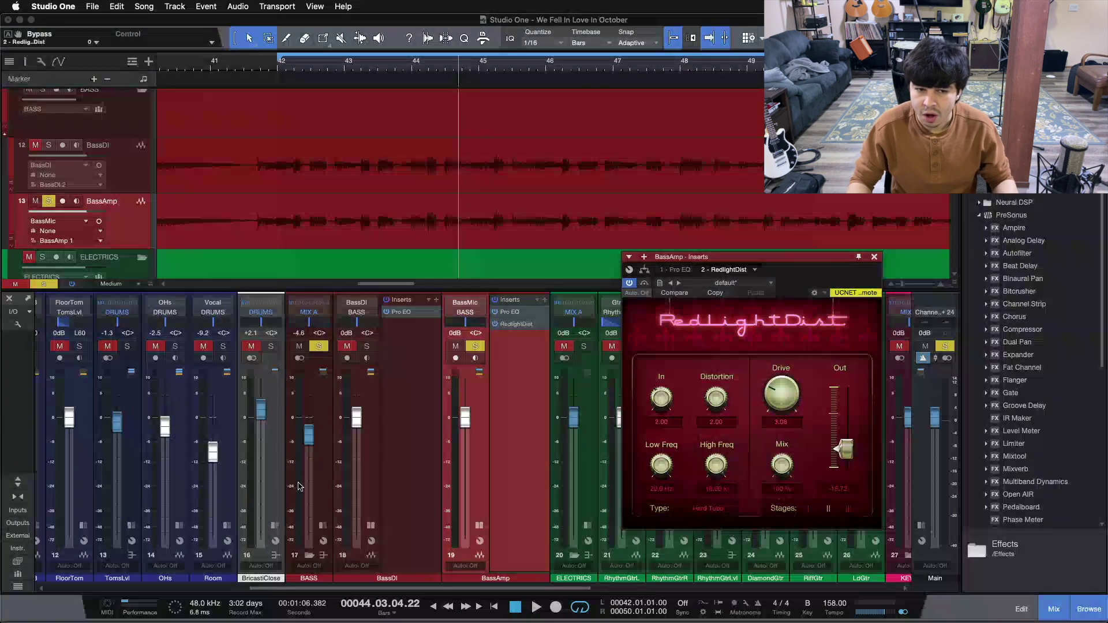
# Step: Review the distortion types offered by RedlightDist on BassAmp, keeping Hard Tube selected
pyautogui.moveTo(793, 282); pyautogui.dragTo(466, 278)
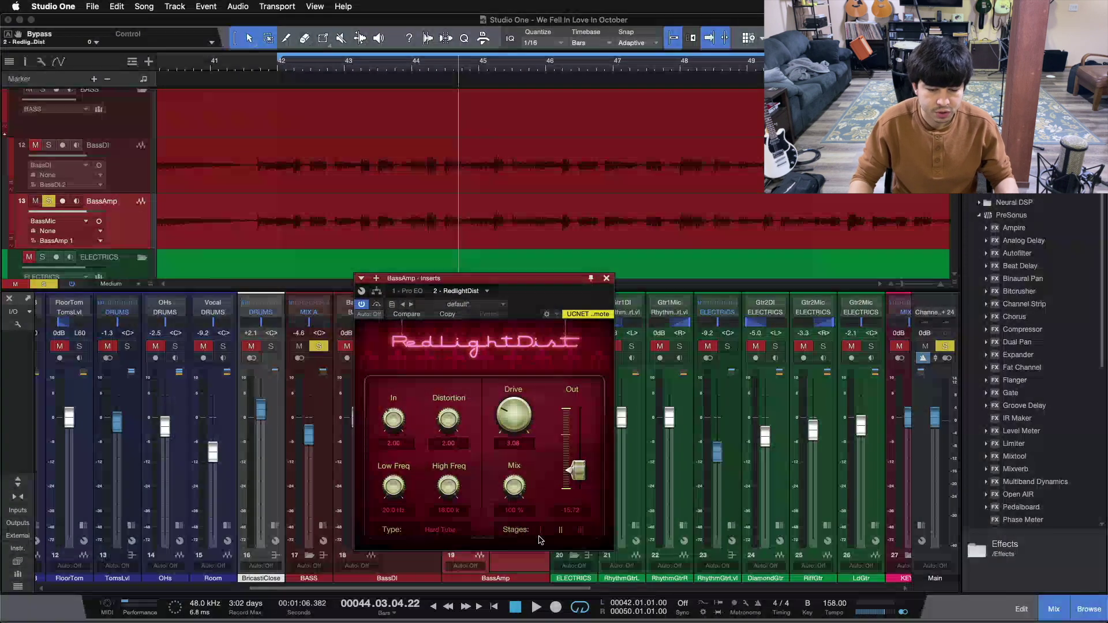
pyautogui.click(441, 530)
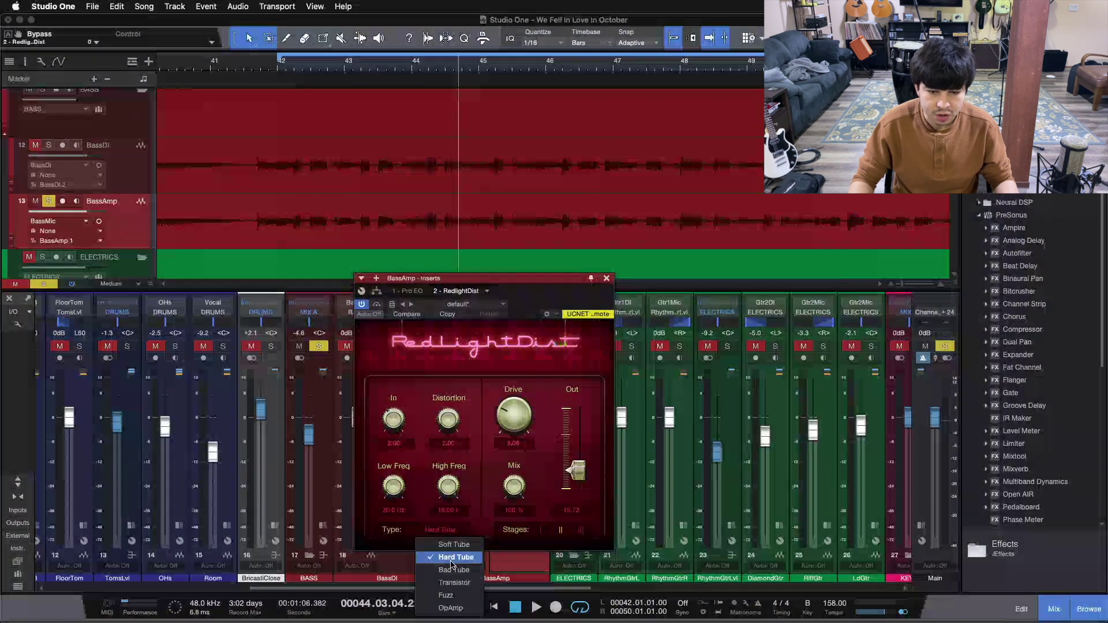
pyautogui.click(451, 562)
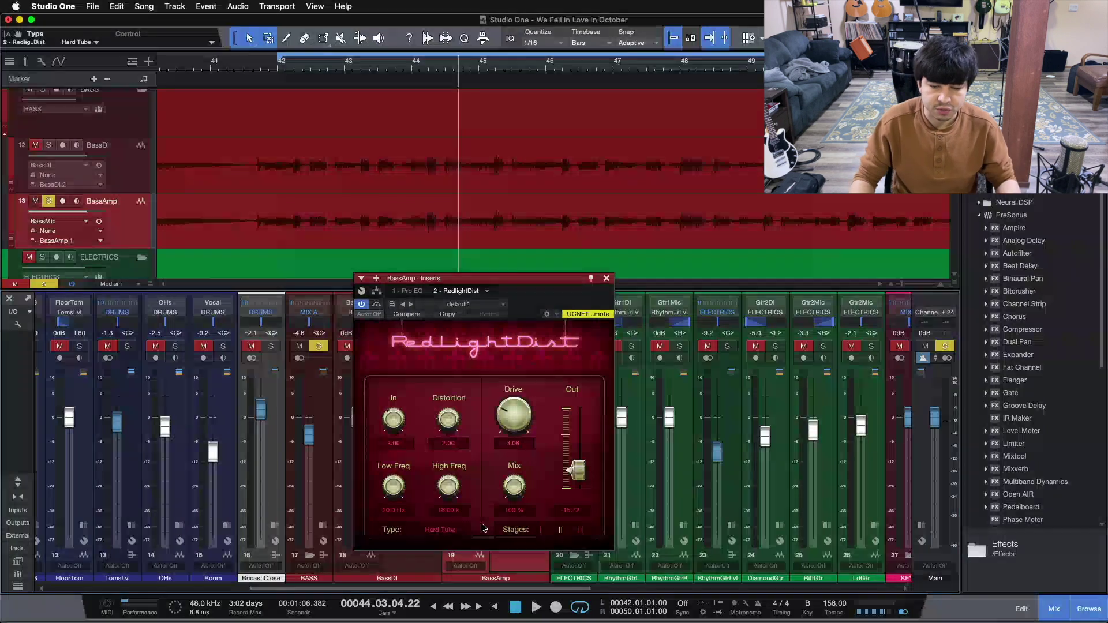
pyautogui.click(442, 532)
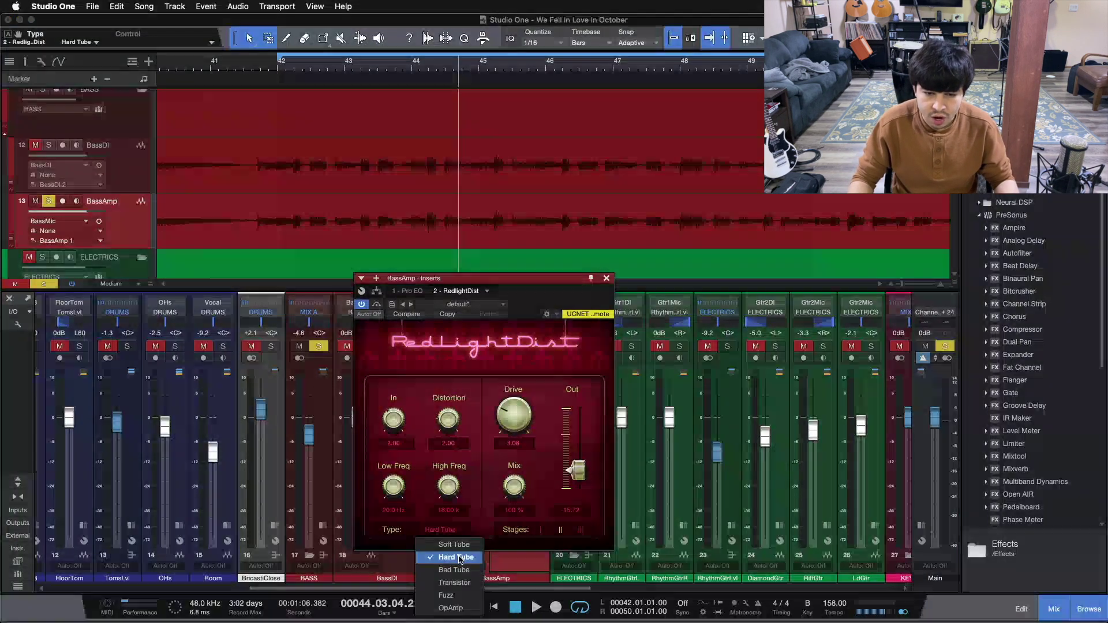
pyautogui.click(473, 525)
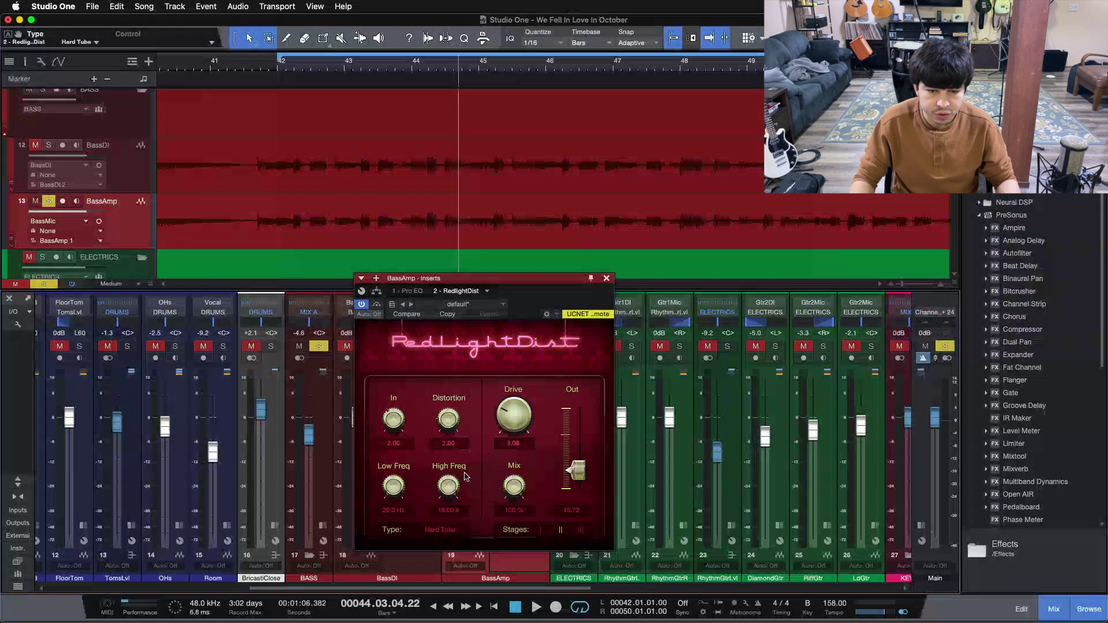
# Step: View the Pro EQ insert on BassAmp, return to RedlightDist and move its window clear of the bass channels
pyautogui.click(411, 291)
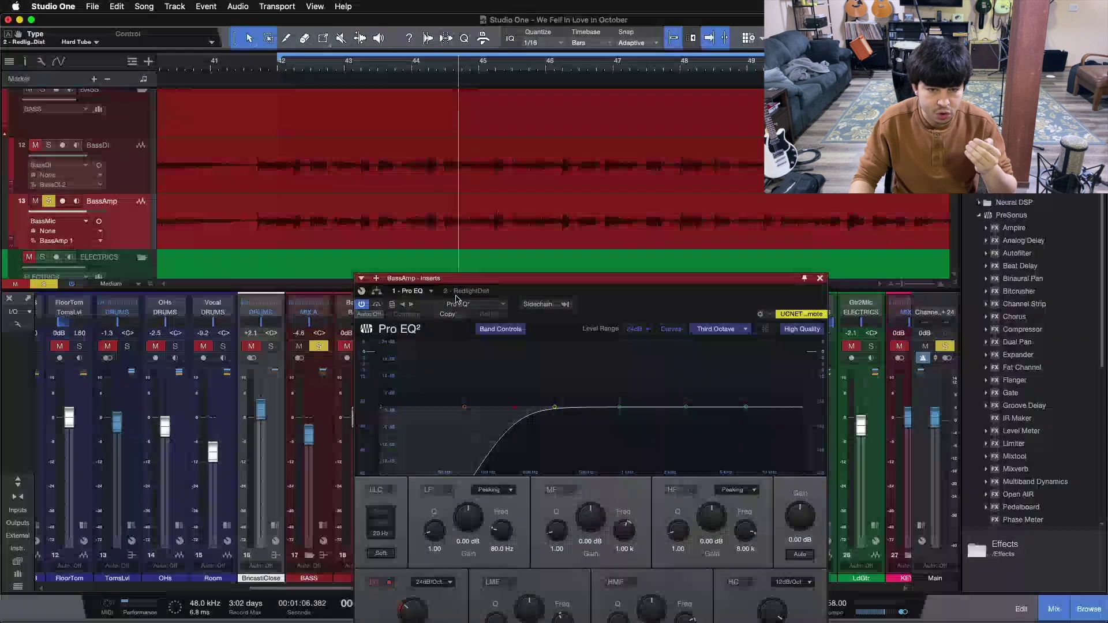
pyautogui.click(471, 292)
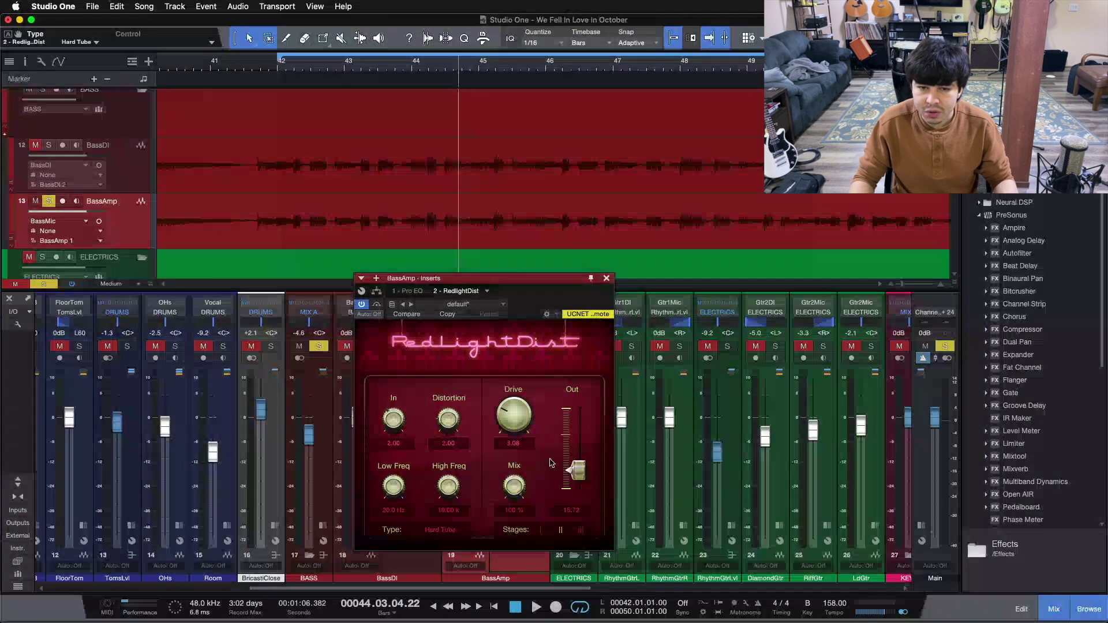
pyautogui.click(340, 473)
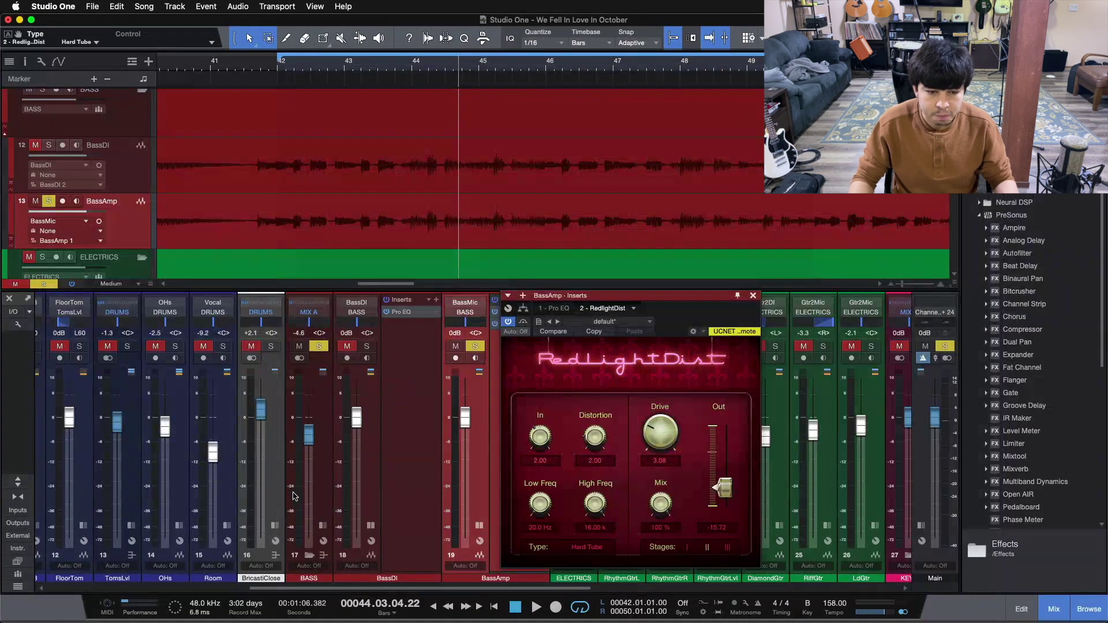
# Step: Play BassAmp from bar 42 with RedlightDist bypassed and engaged, leave it engaged, stop playback and close its window
pyautogui.press('space')
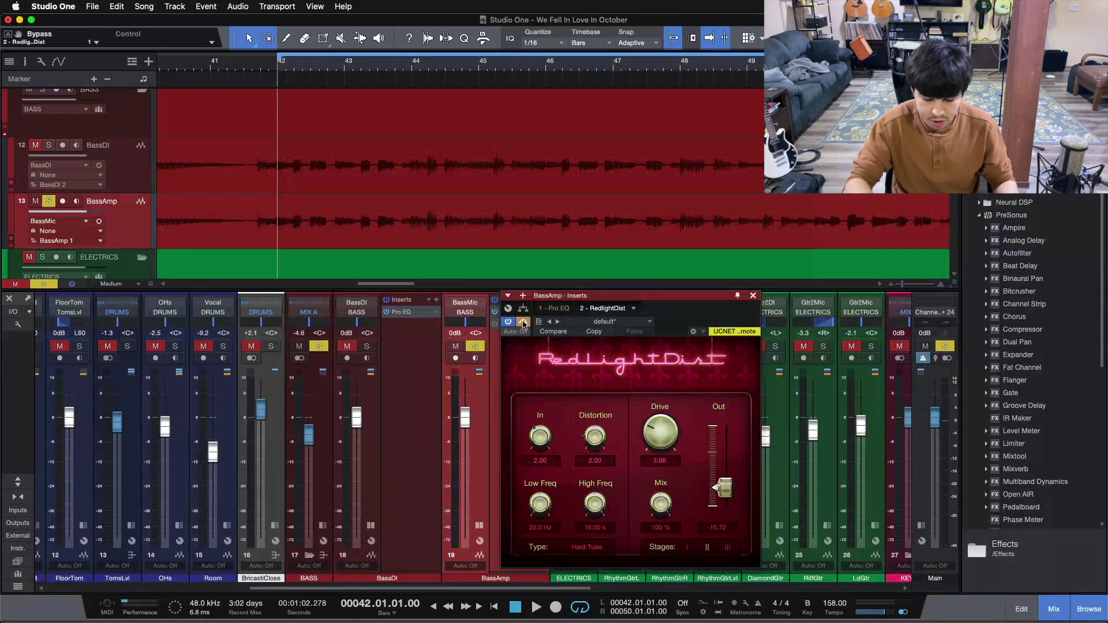
pyautogui.press('space')
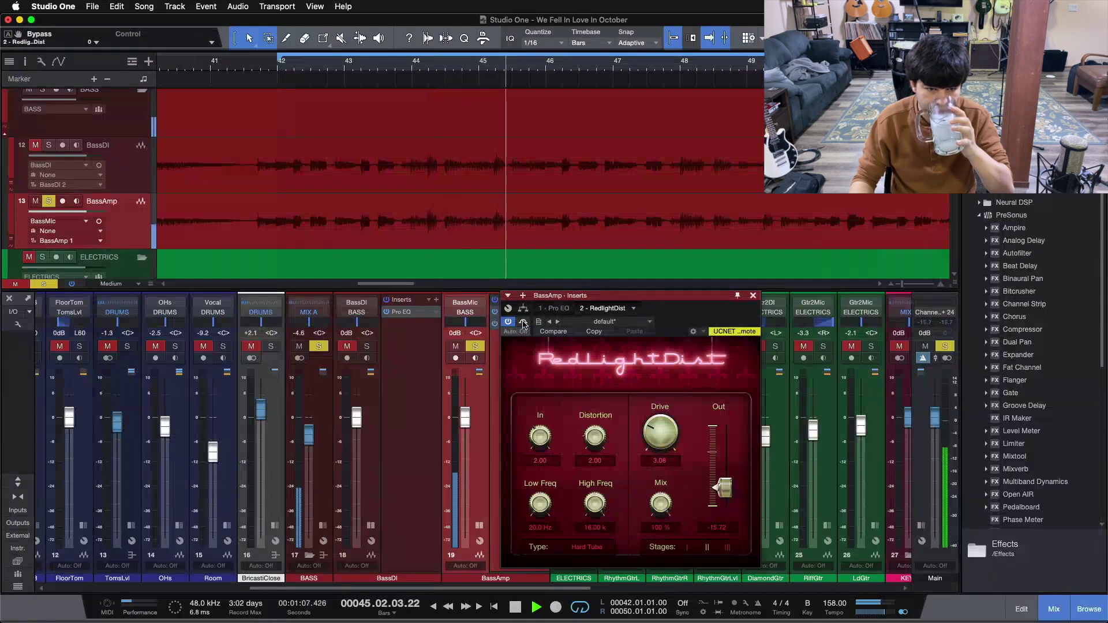
pyautogui.click(523, 322)
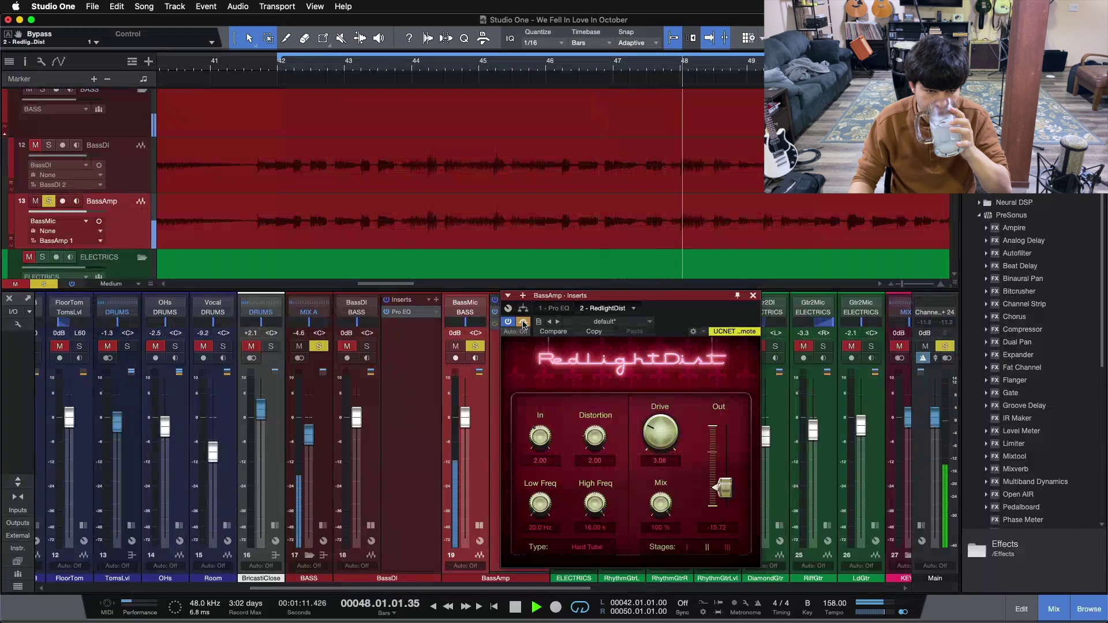
pyautogui.click(523, 322)
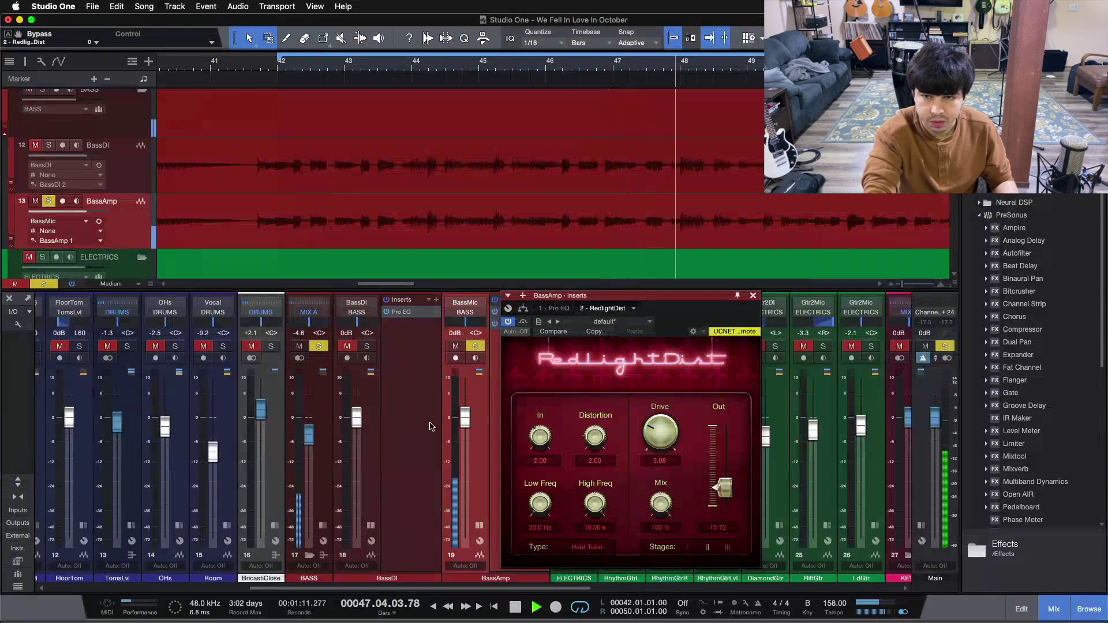
pyautogui.press('space')
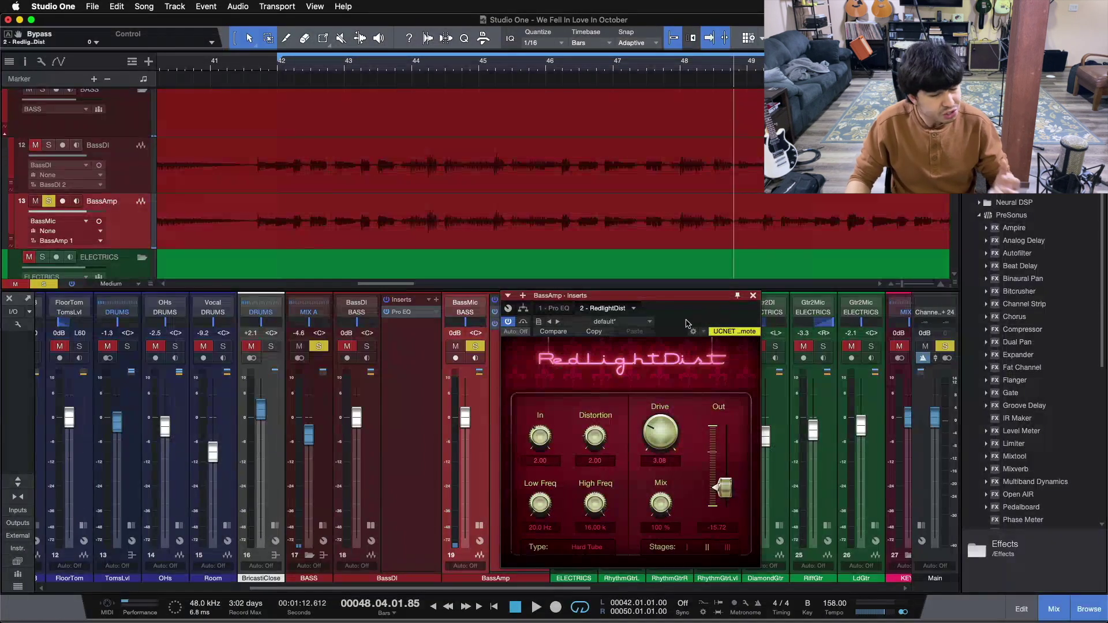
pyautogui.click(754, 296)
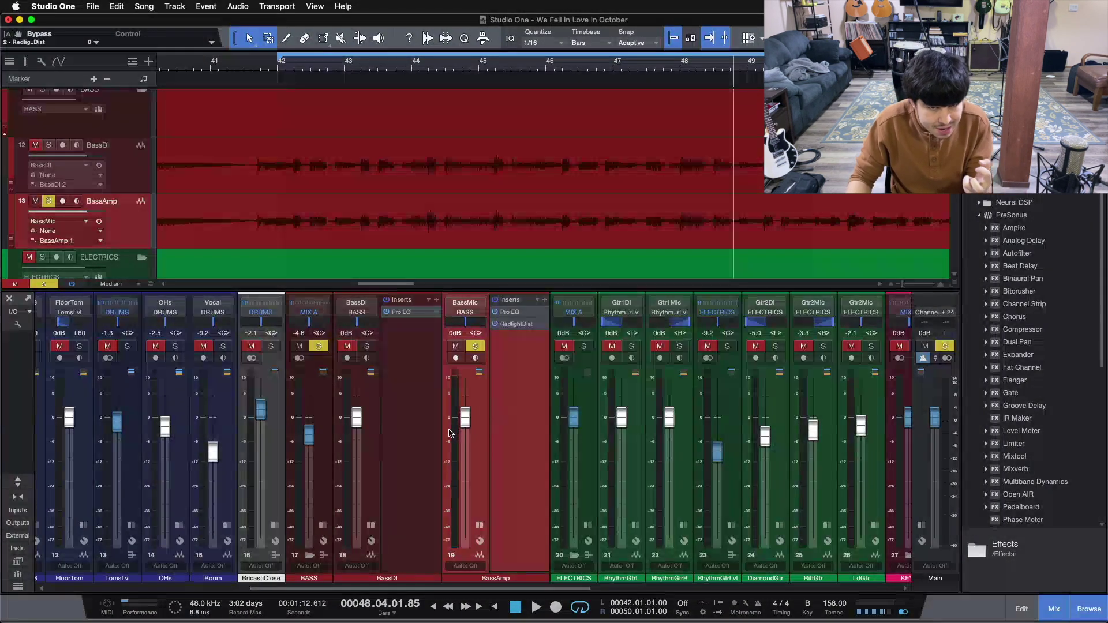
# Step: Solo BassDI together with BassAmp, expand the BASS bus inserts and audition the unprocessed bass blend from bar 42
pyautogui.click(370, 524)
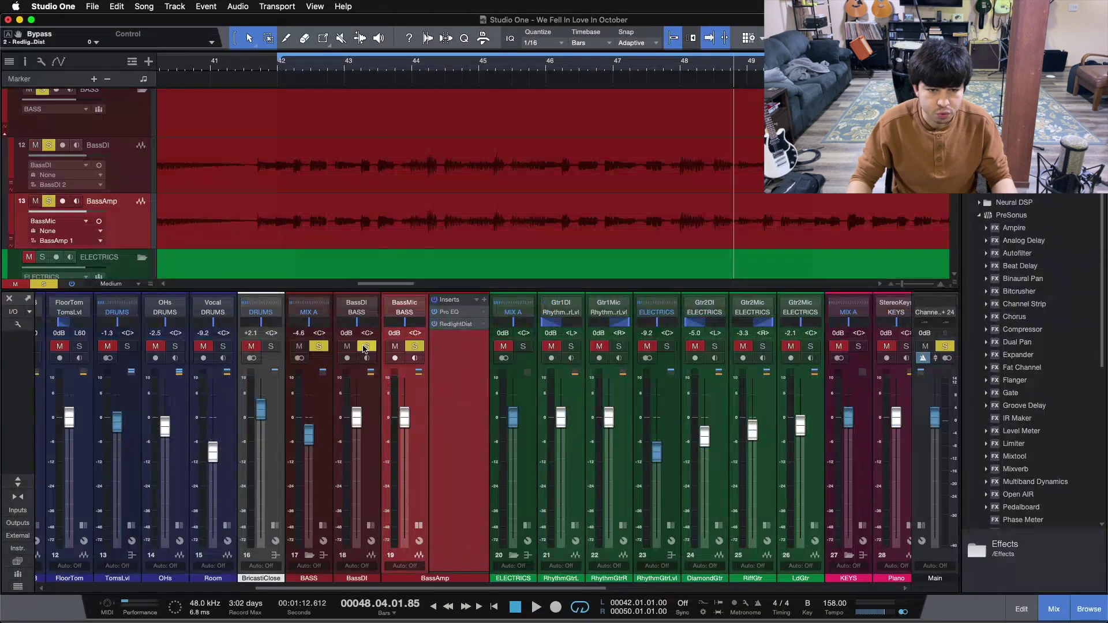
pyautogui.click(322, 526)
pyautogui.press('space')
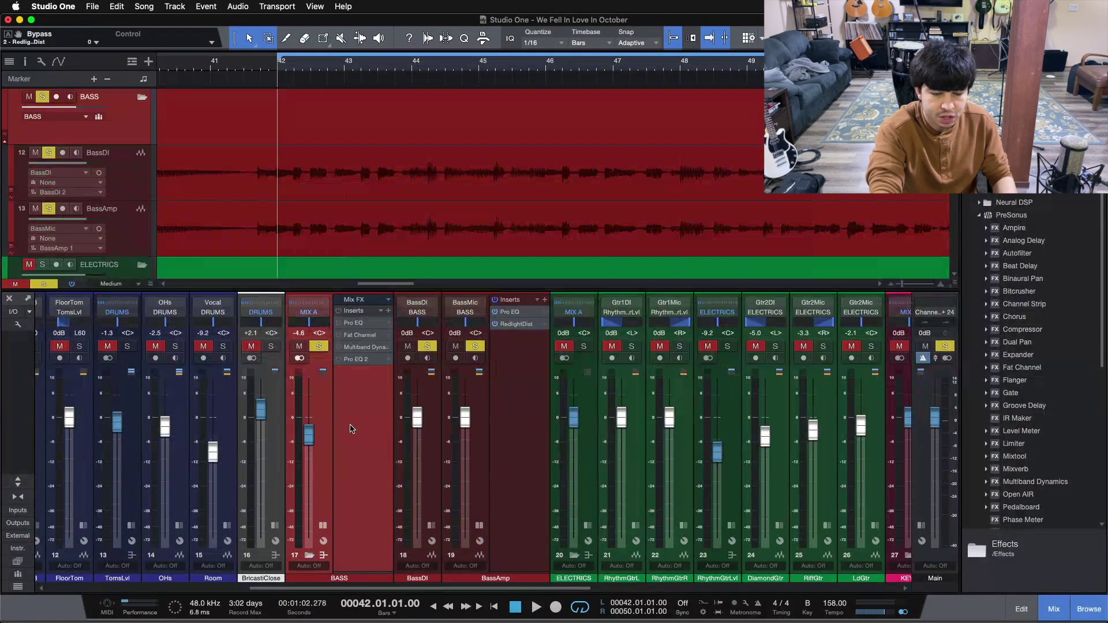
pyautogui.press('space')
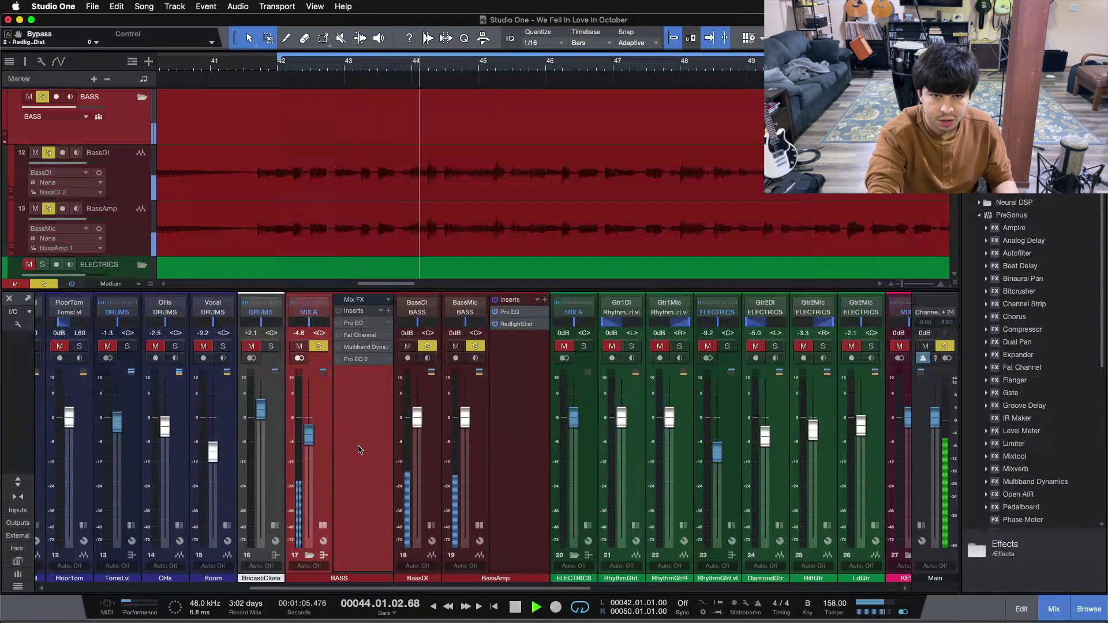
pyautogui.press('space')
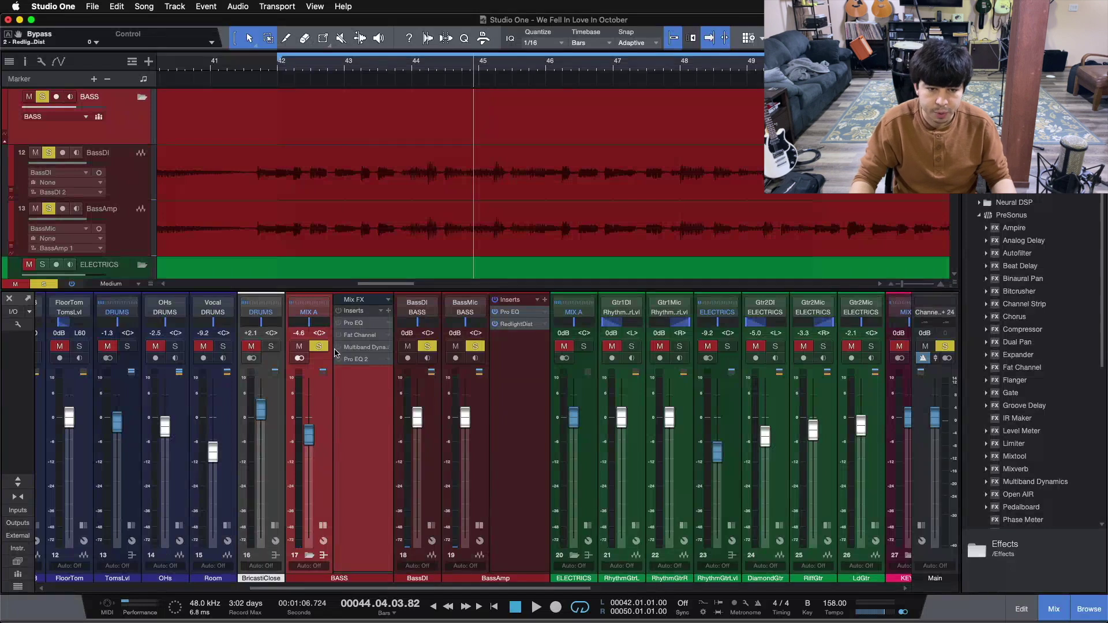
# Step: Activate Pro EQ and Fat Channel on the BASS bus, show the Fat Channel compressor and move the window over the mixer
pyautogui.doubleClick(351, 323)
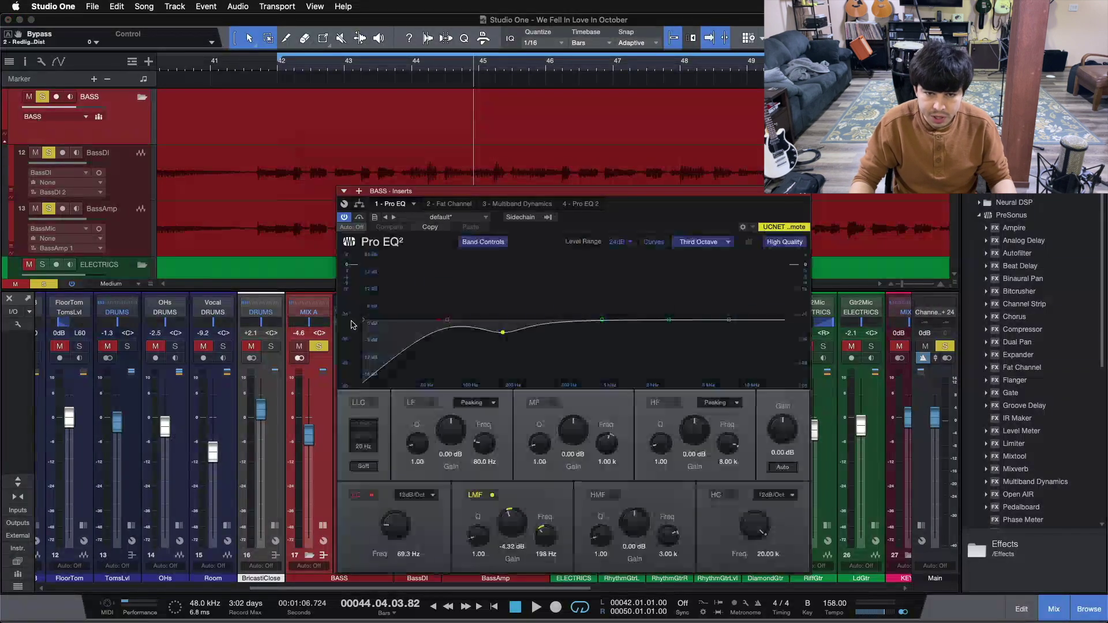
pyautogui.click(444, 203)
pyautogui.click(687, 244)
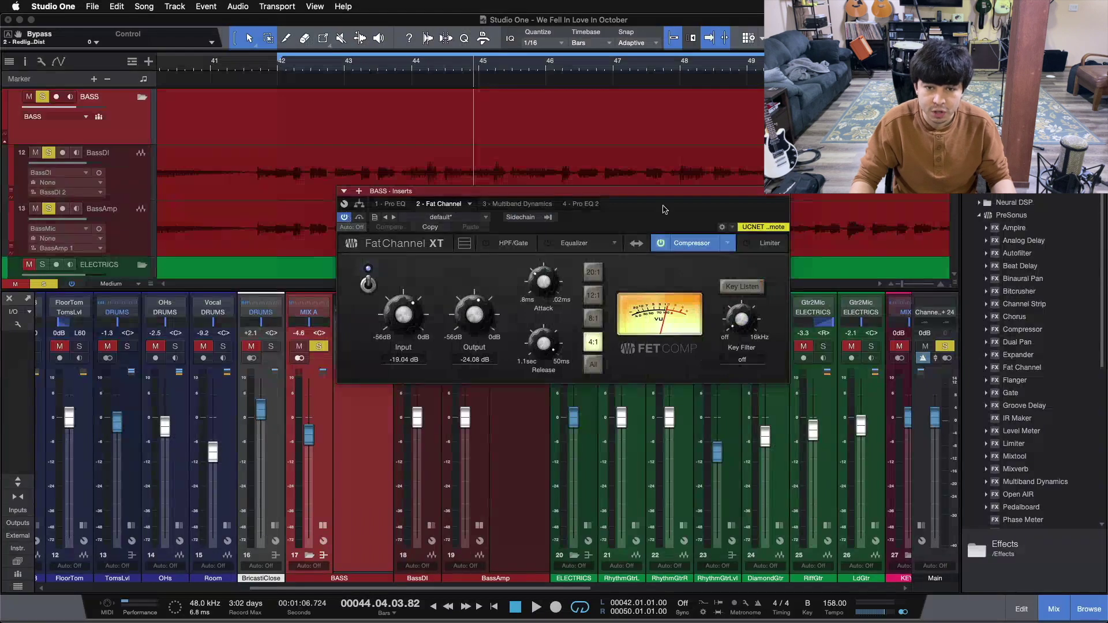
pyautogui.moveTo(664, 209); pyautogui.dragTo(777, 371)
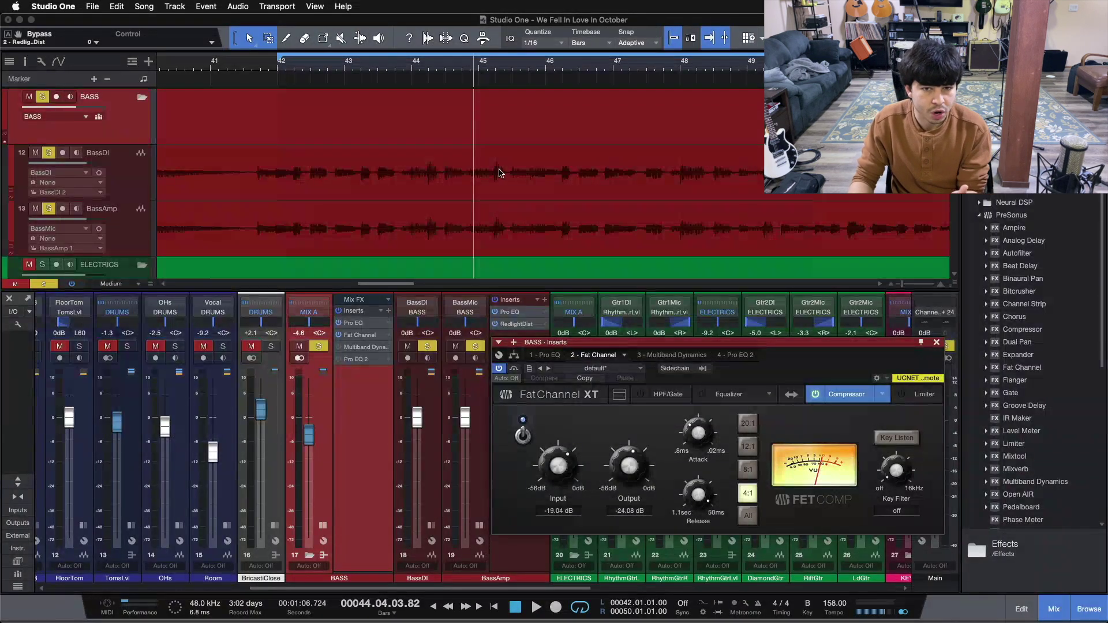
# Step: Activate Multiband Dynamics and Pro EQ 2 on the BASS bus and reposition the window to show all the EQ bands
pyautogui.click(674, 356)
pyautogui.click(500, 369)
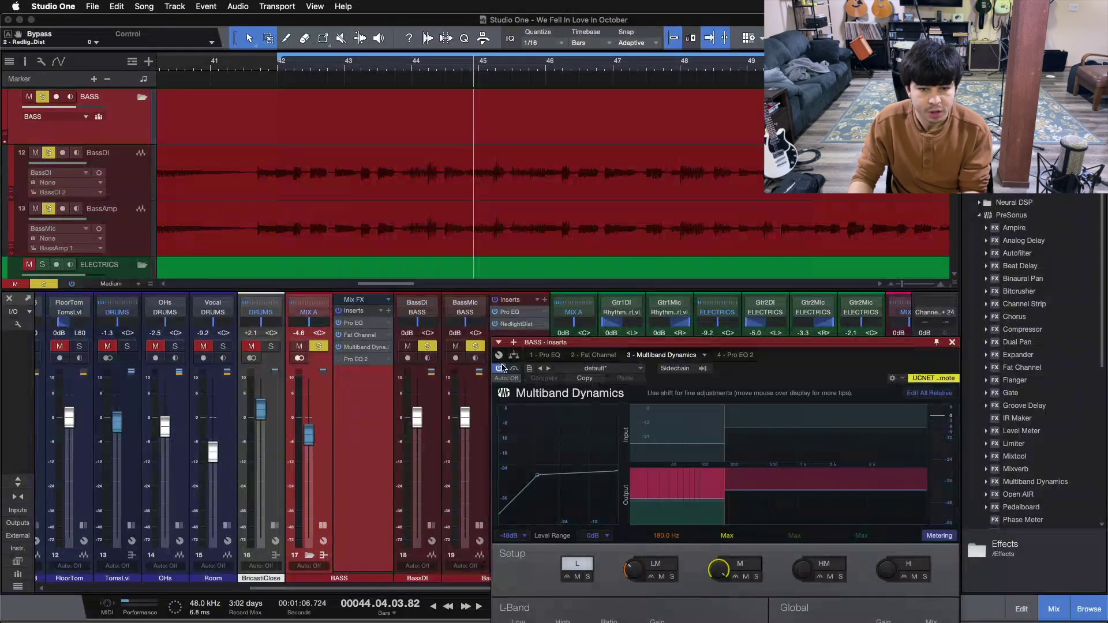
pyautogui.click(733, 356)
pyautogui.click(498, 369)
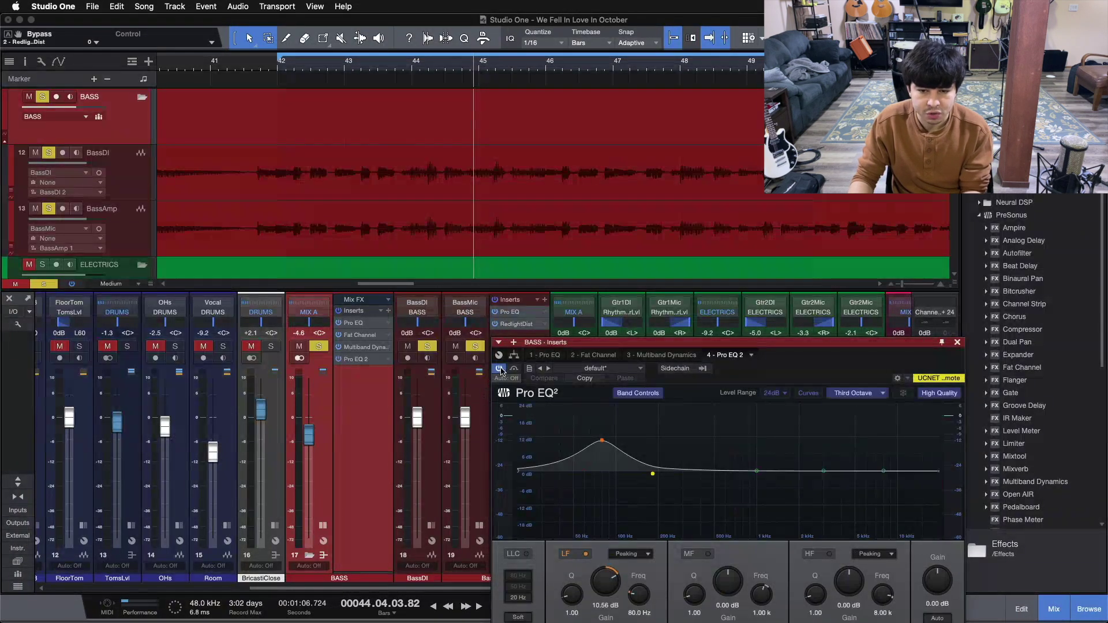
pyautogui.moveTo(795, 368); pyautogui.dragTo(762, 242)
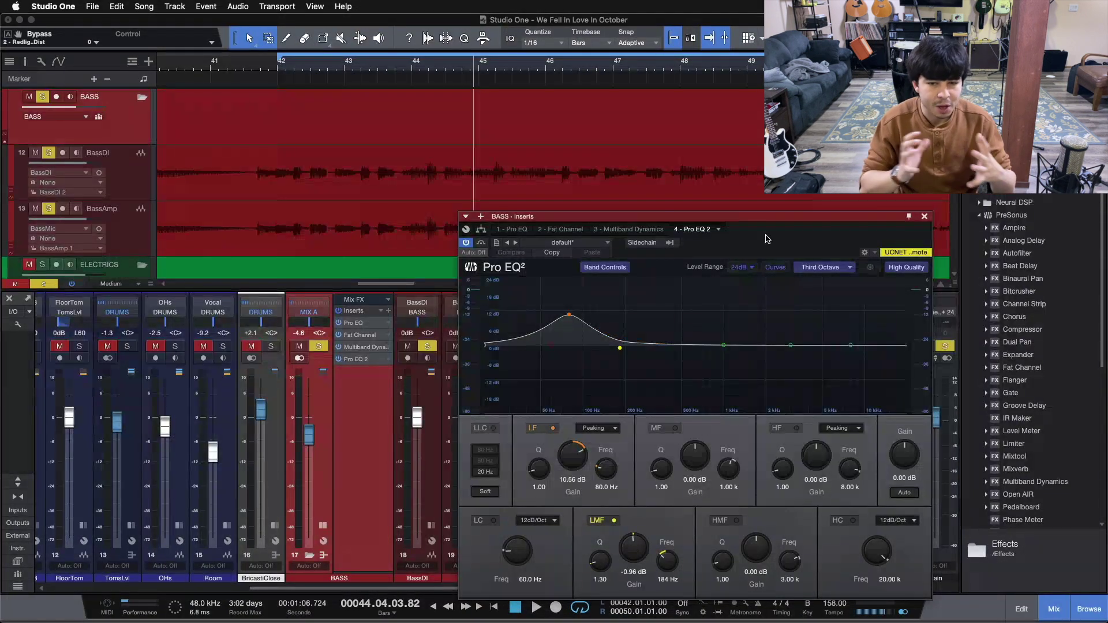
# Step: Close the BASS inserts window, play the processed bass from bar 42 and unsolo it to hear the full mix
pyautogui.press('KP_1')
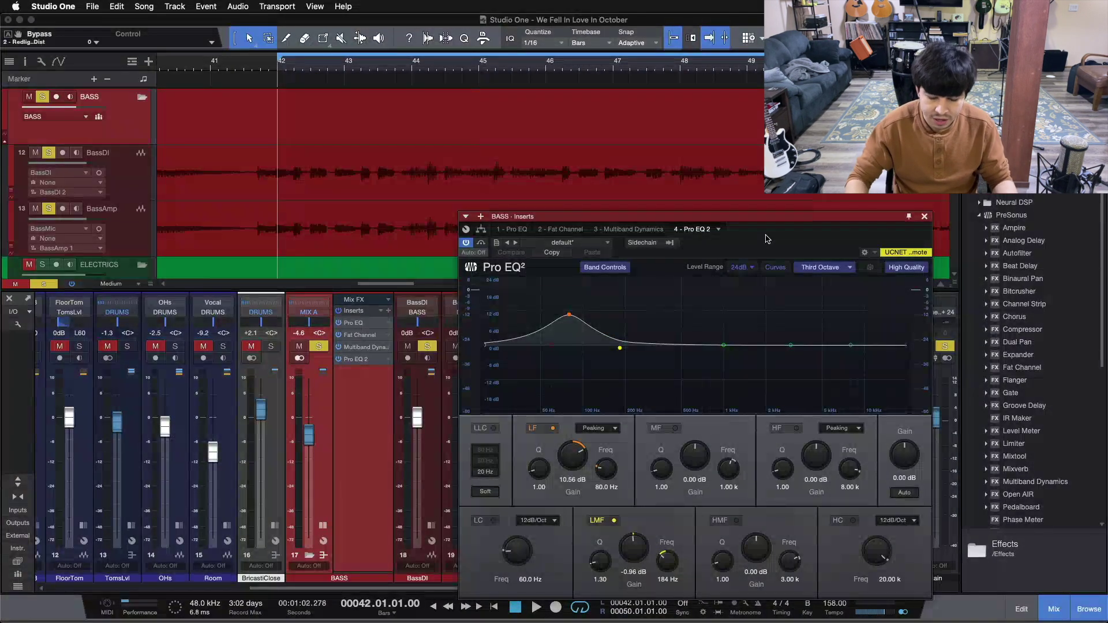
pyautogui.click(925, 217)
pyautogui.press('space')
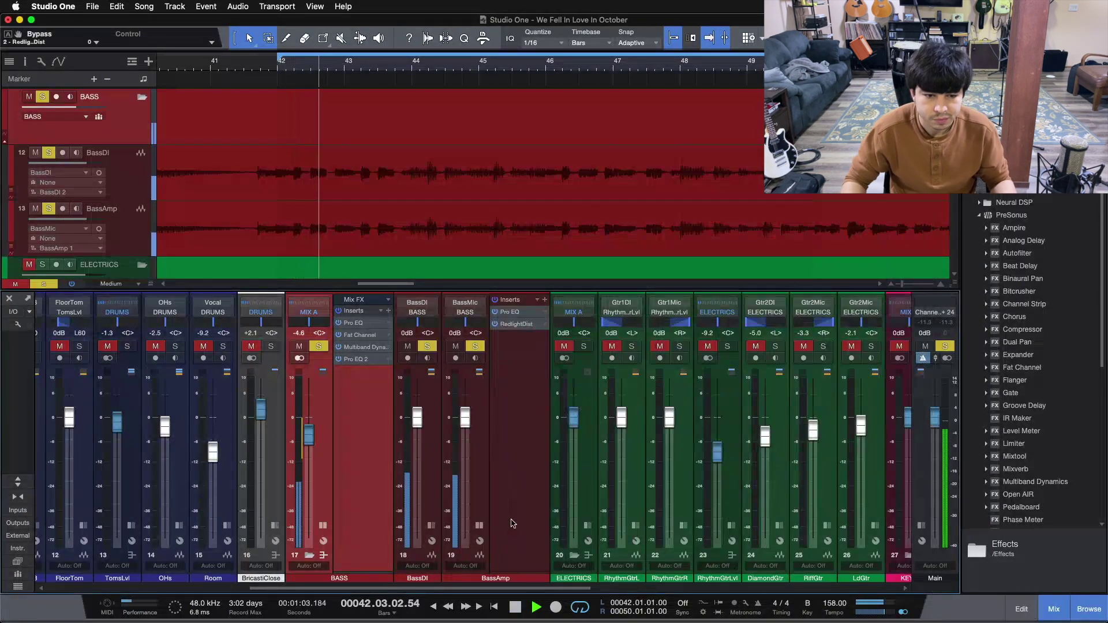
pyautogui.click(479, 525)
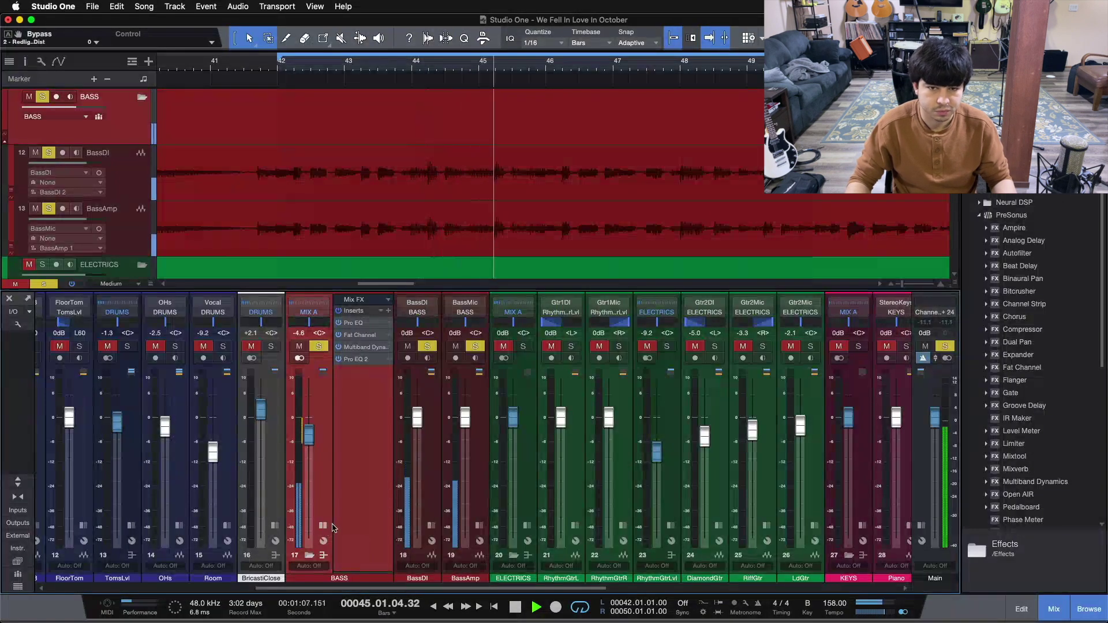
pyautogui.press('s')
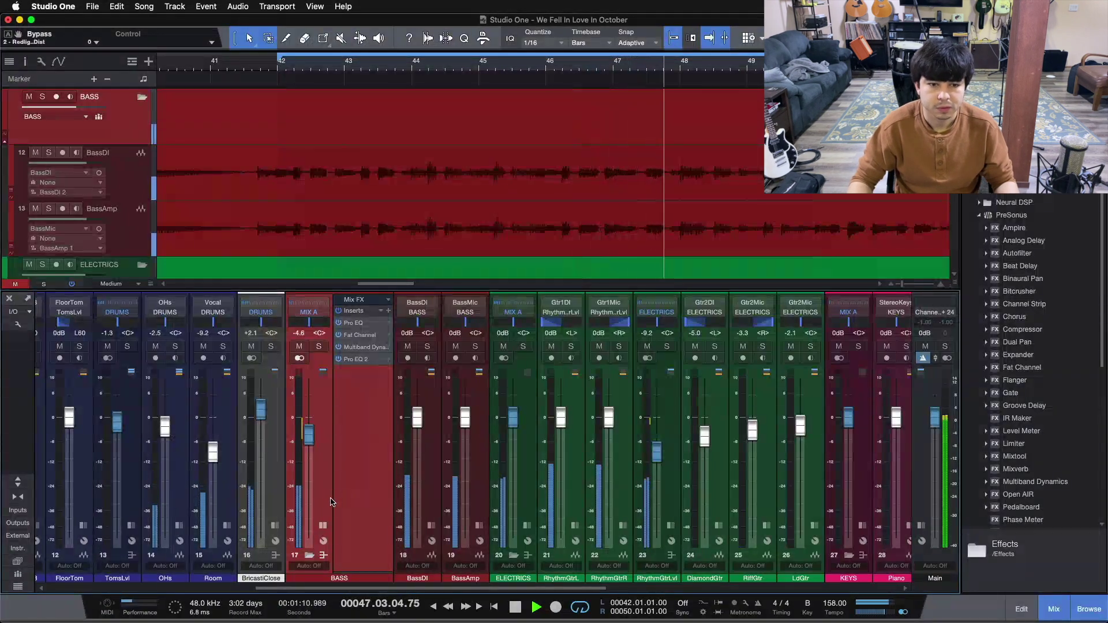
# Step: Solo the BASS bus again, compare it with all its inserts off and on, stop playback and select BassAmp
pyautogui.click(318, 347)
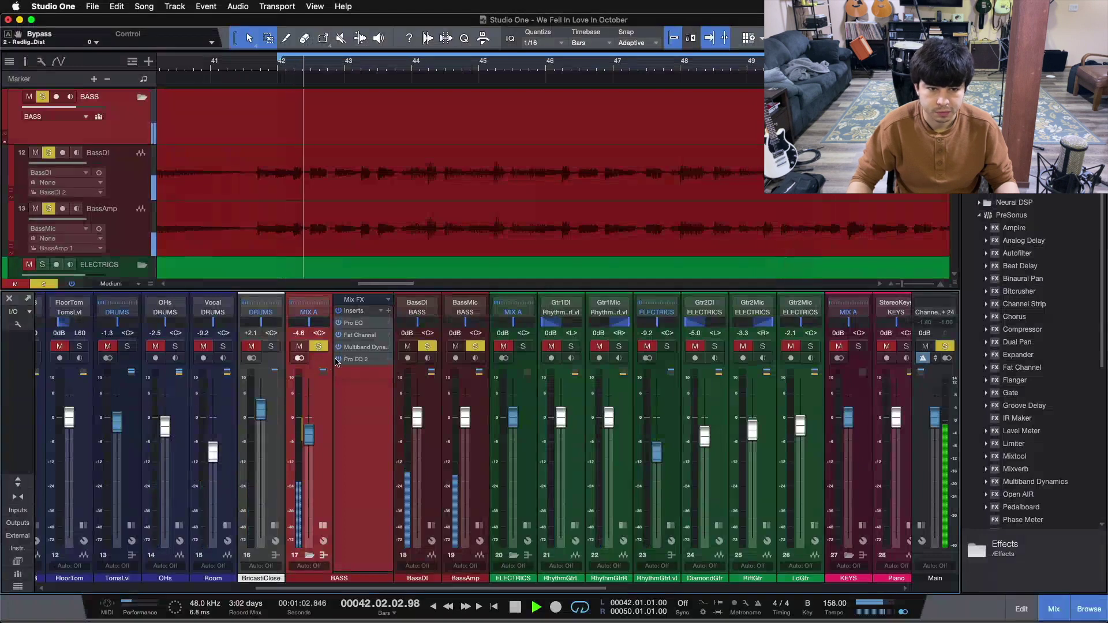
pyautogui.click(339, 313)
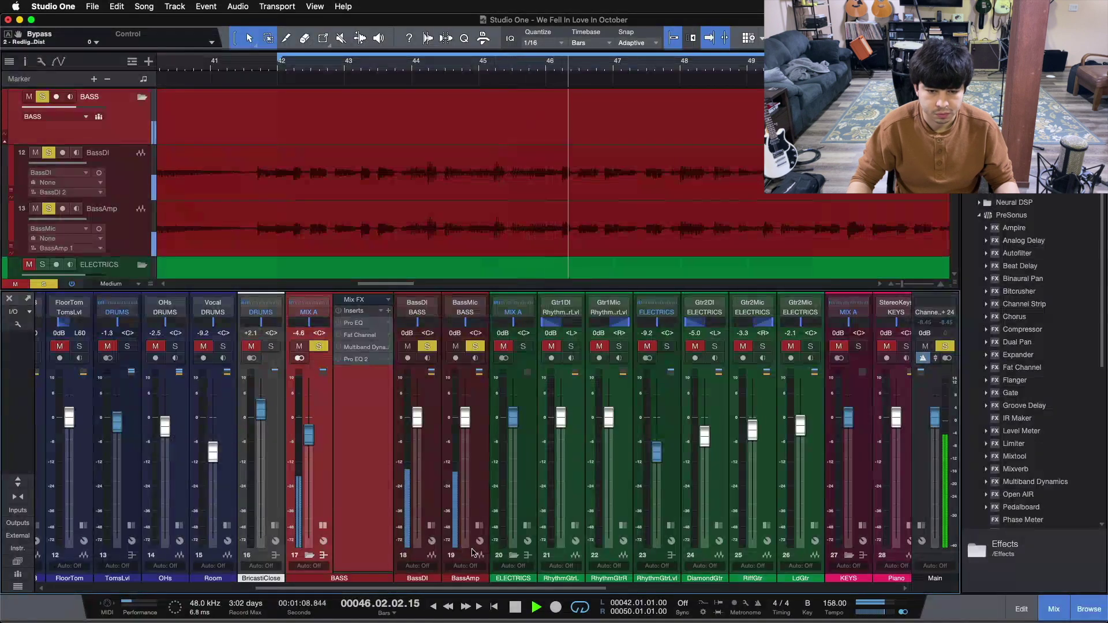
pyautogui.click(480, 527)
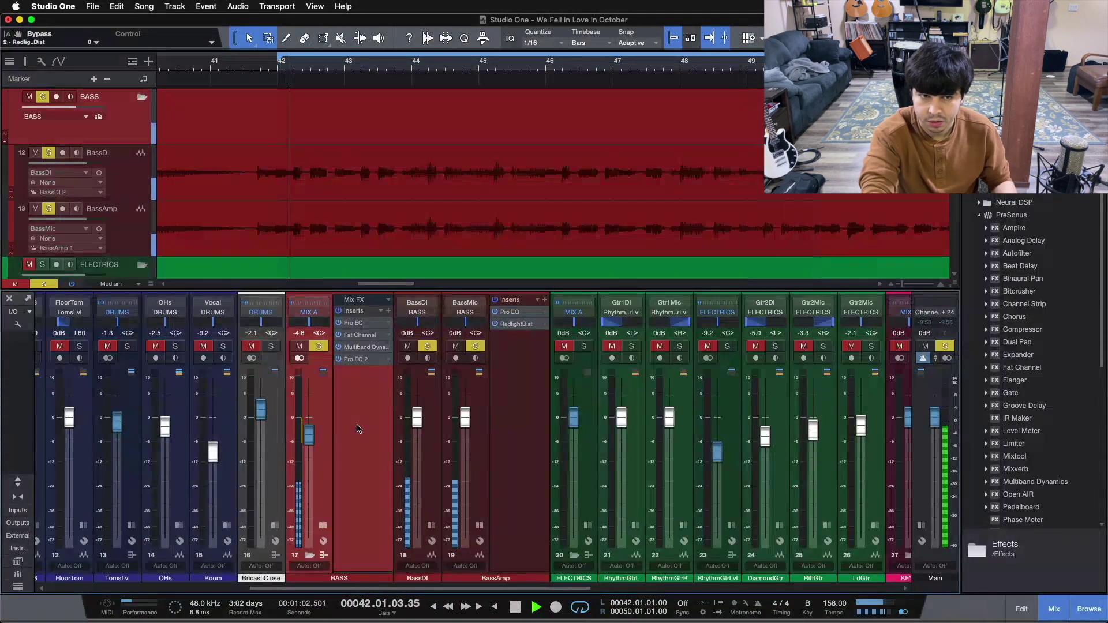
pyautogui.press('space')
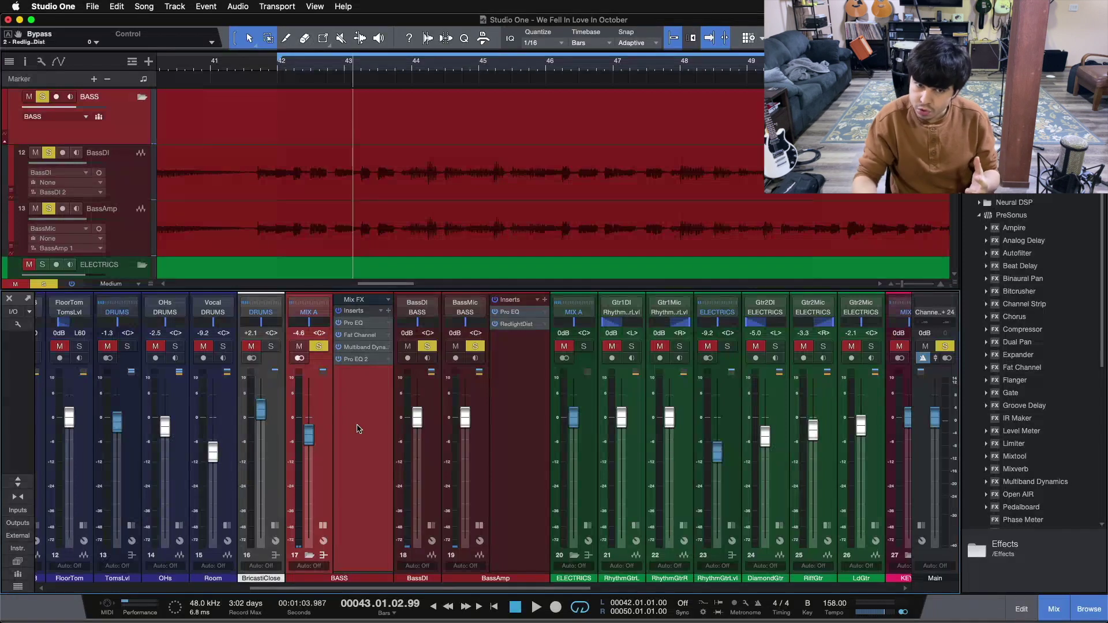
pyautogui.click(525, 396)
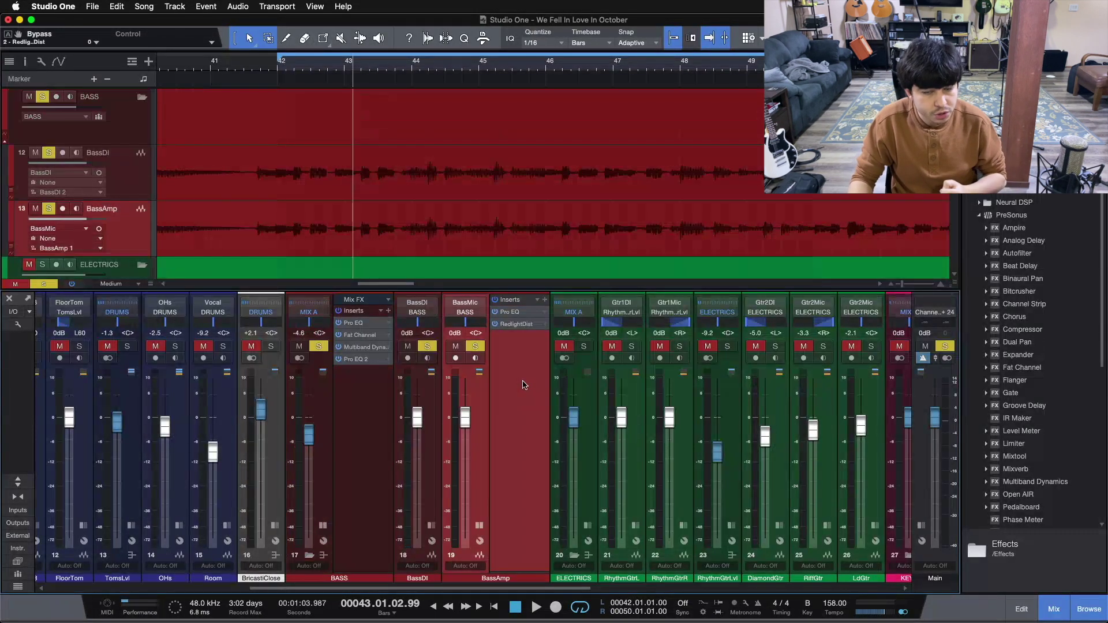